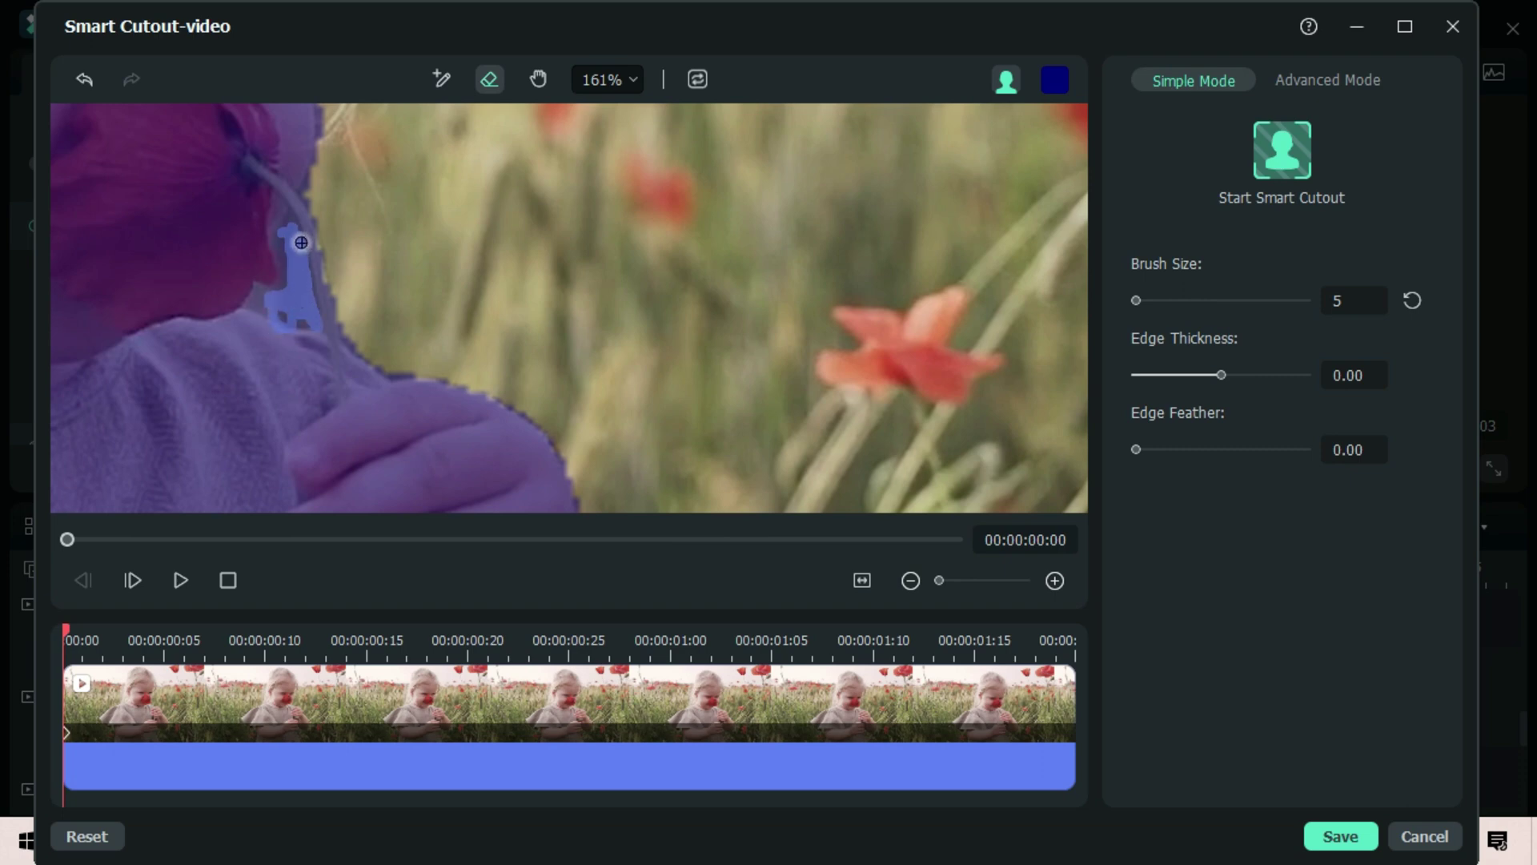
- Erase the stray mask near the child's neck and try other overlay colours from the swatch palette
drag(282, 311, 288, 324)
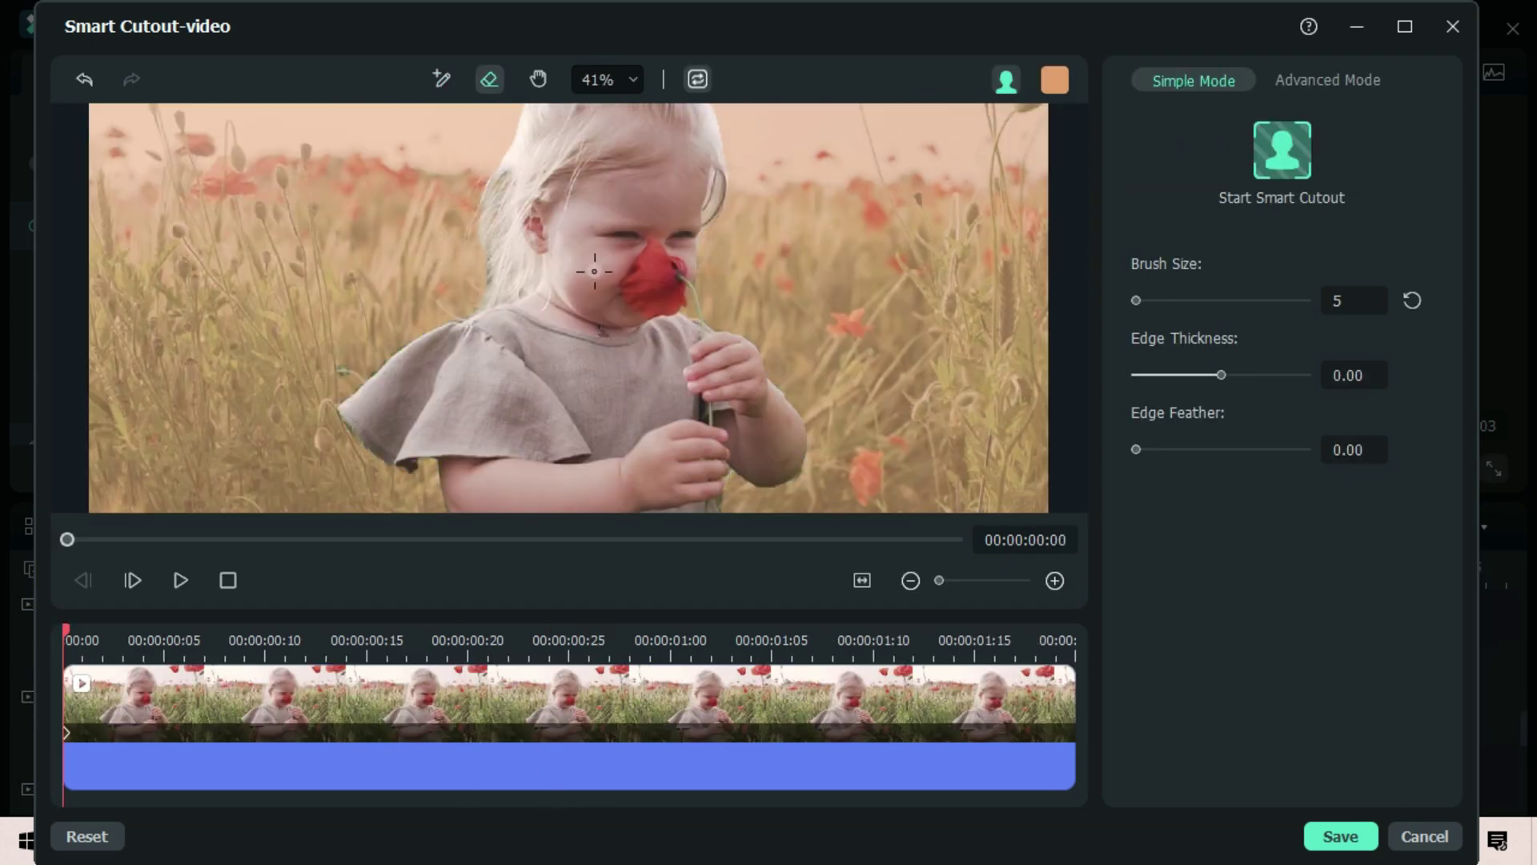
click(1054, 79)
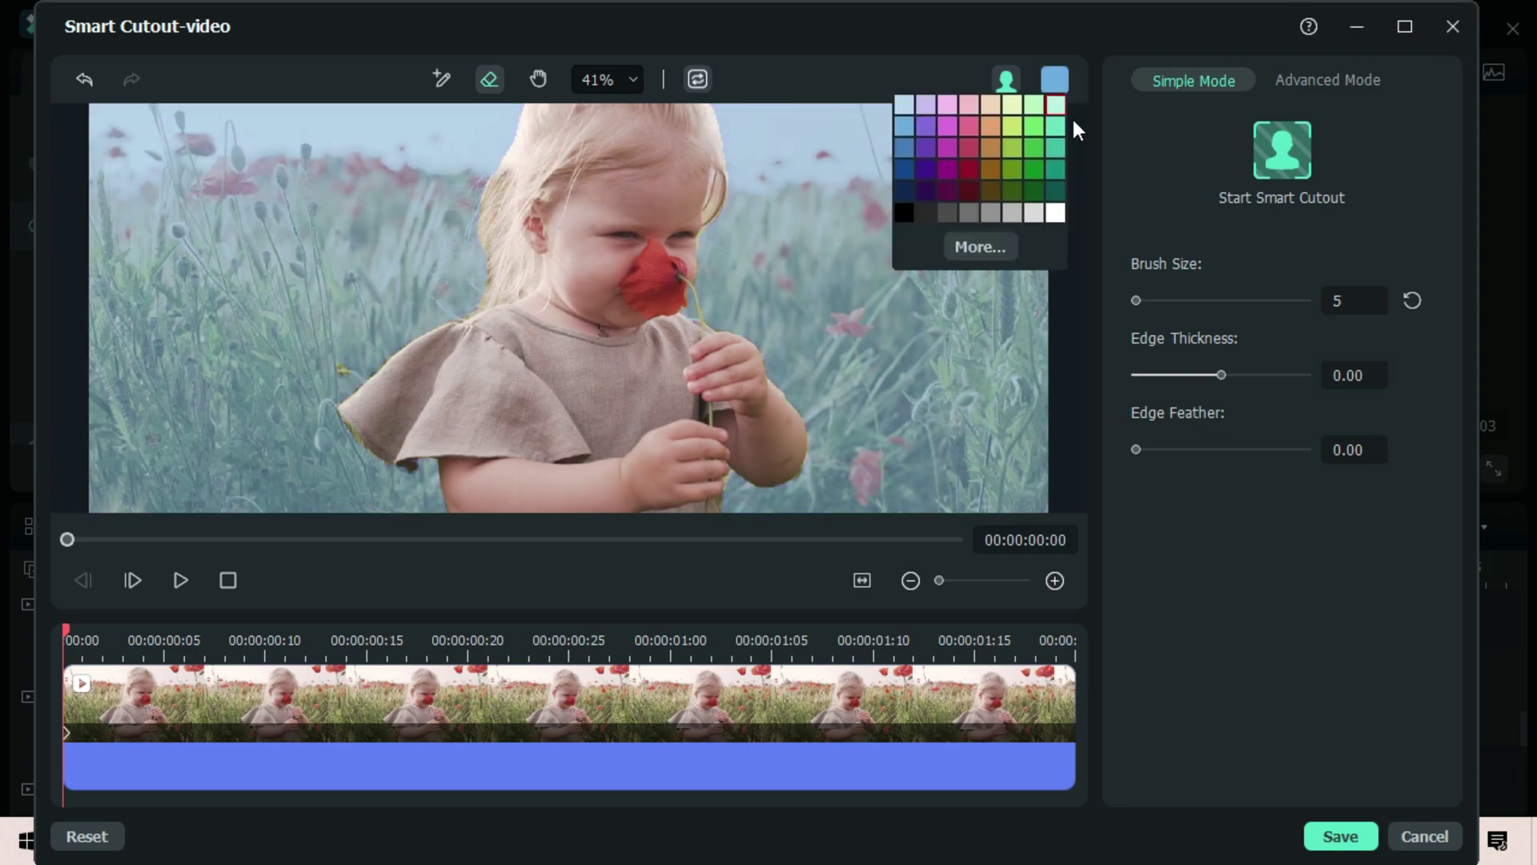
click(1054, 79)
click(993, 165)
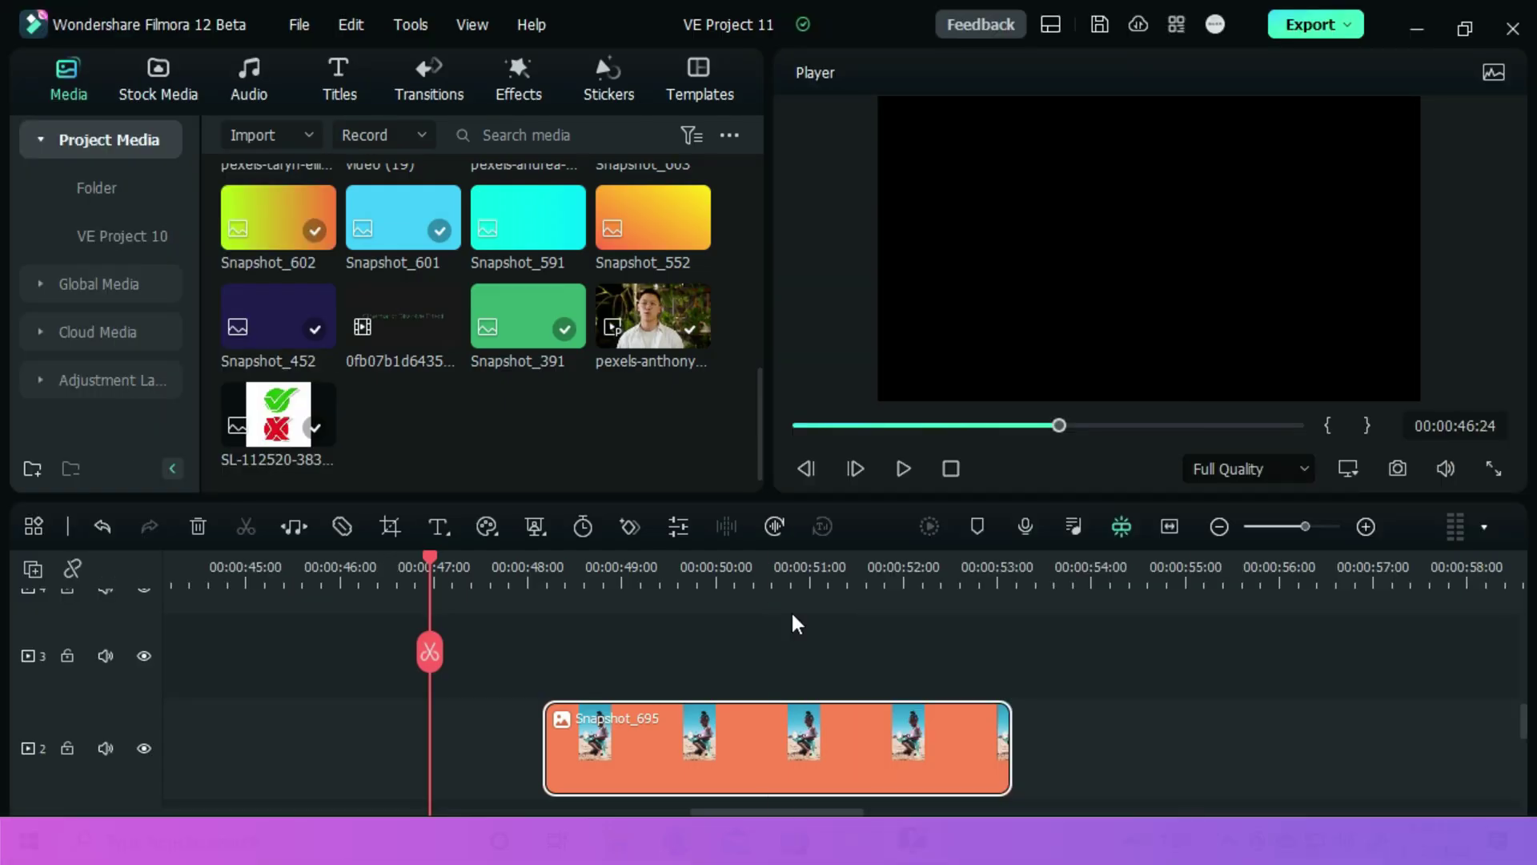
- Jump to 00:50:12 and switch on Smart Cutout in AI Tools for the Snapshot_695 photo
click(761, 578)
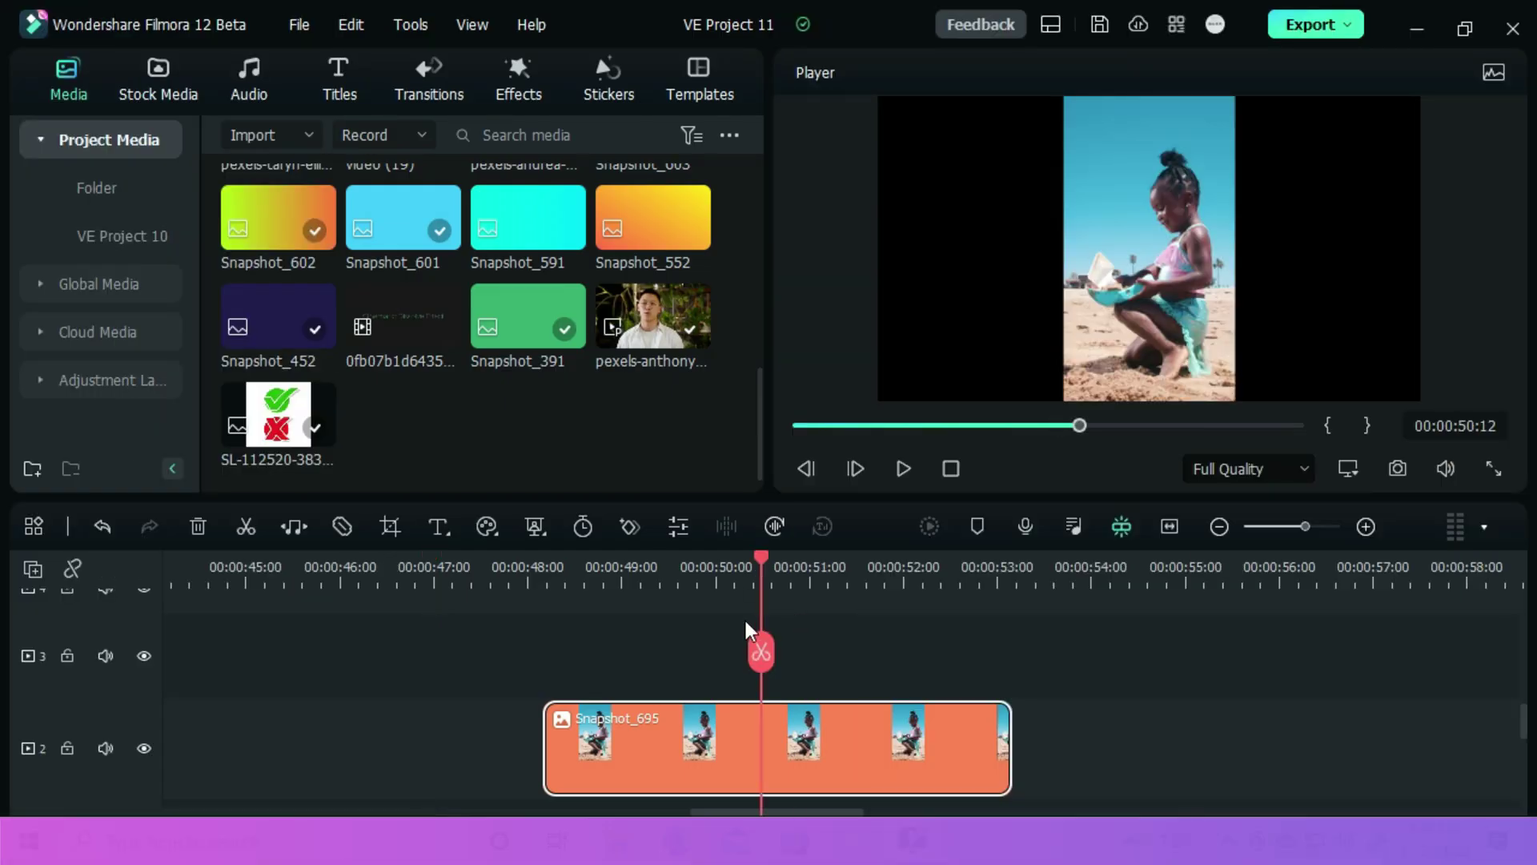
double_click(818, 735)
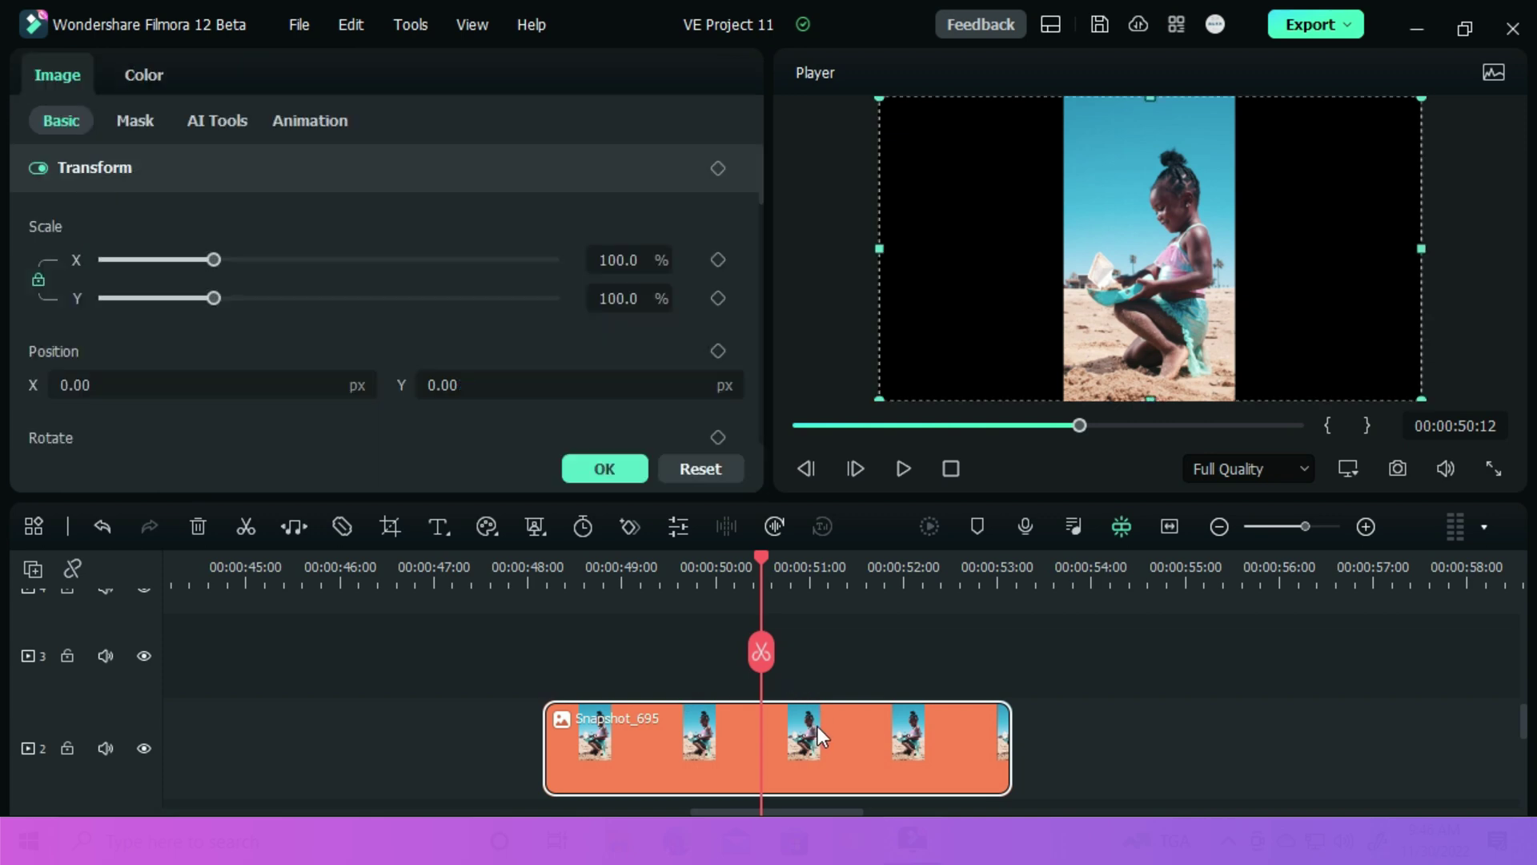
click(222, 114)
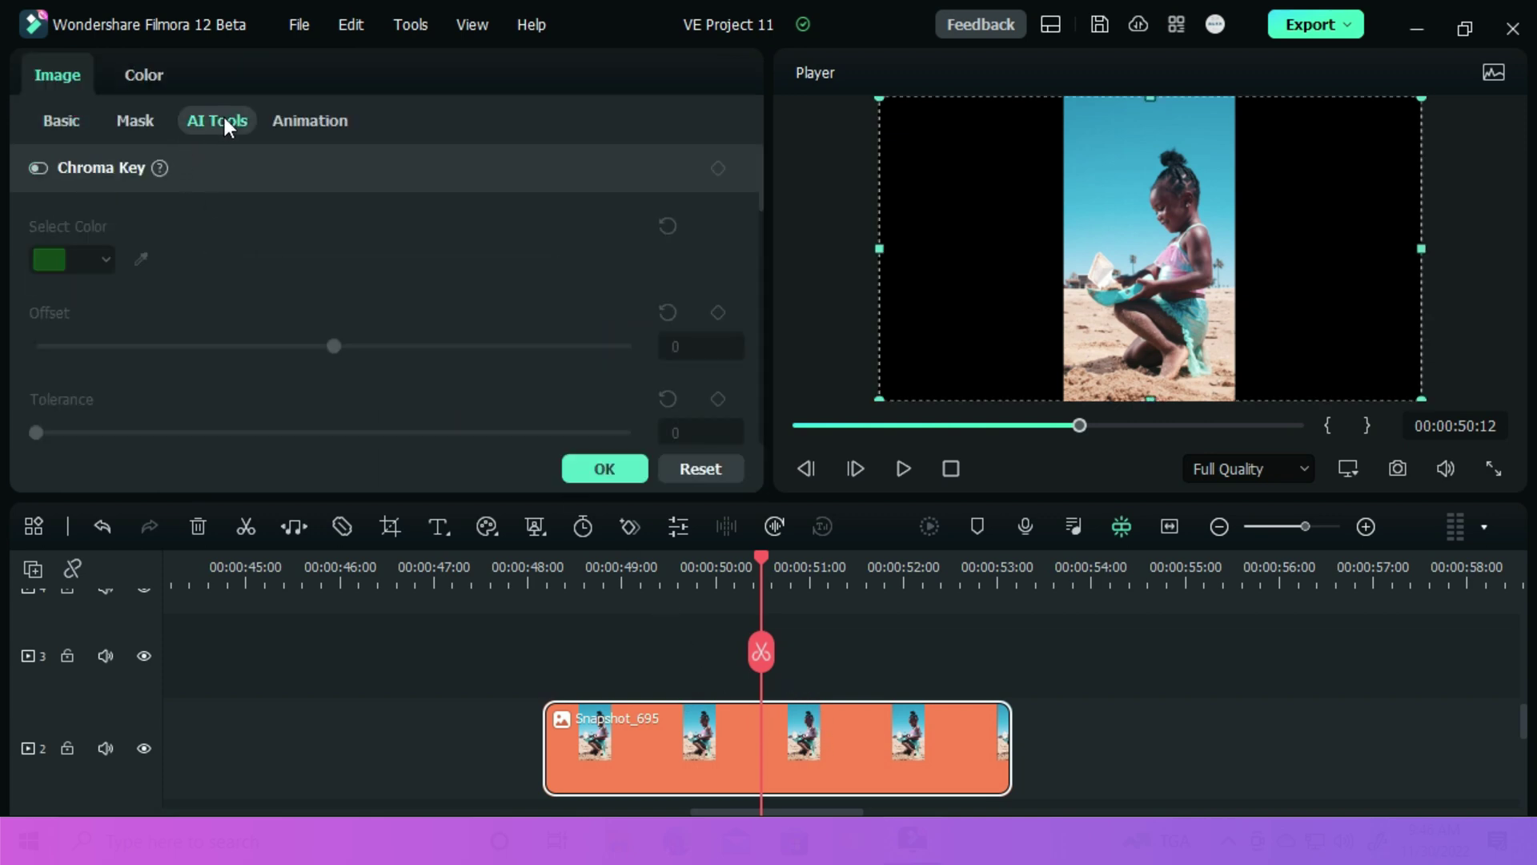
scroll(227, 257, down, 3)
scroll(224, 258, down, 3)
scroll(231, 272, down, 3)
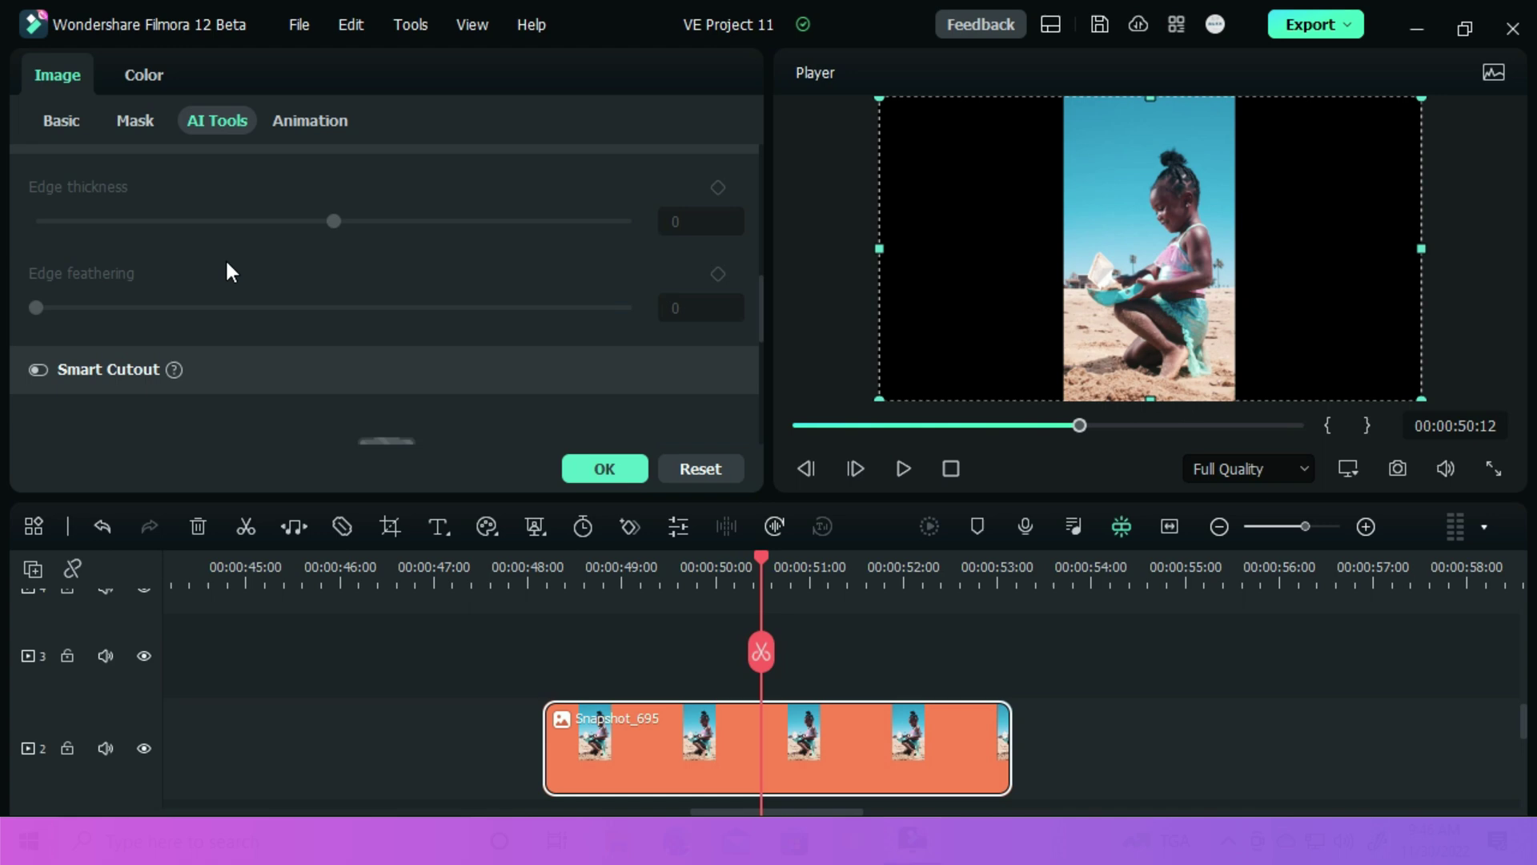
scroll(227, 272, down, 3)
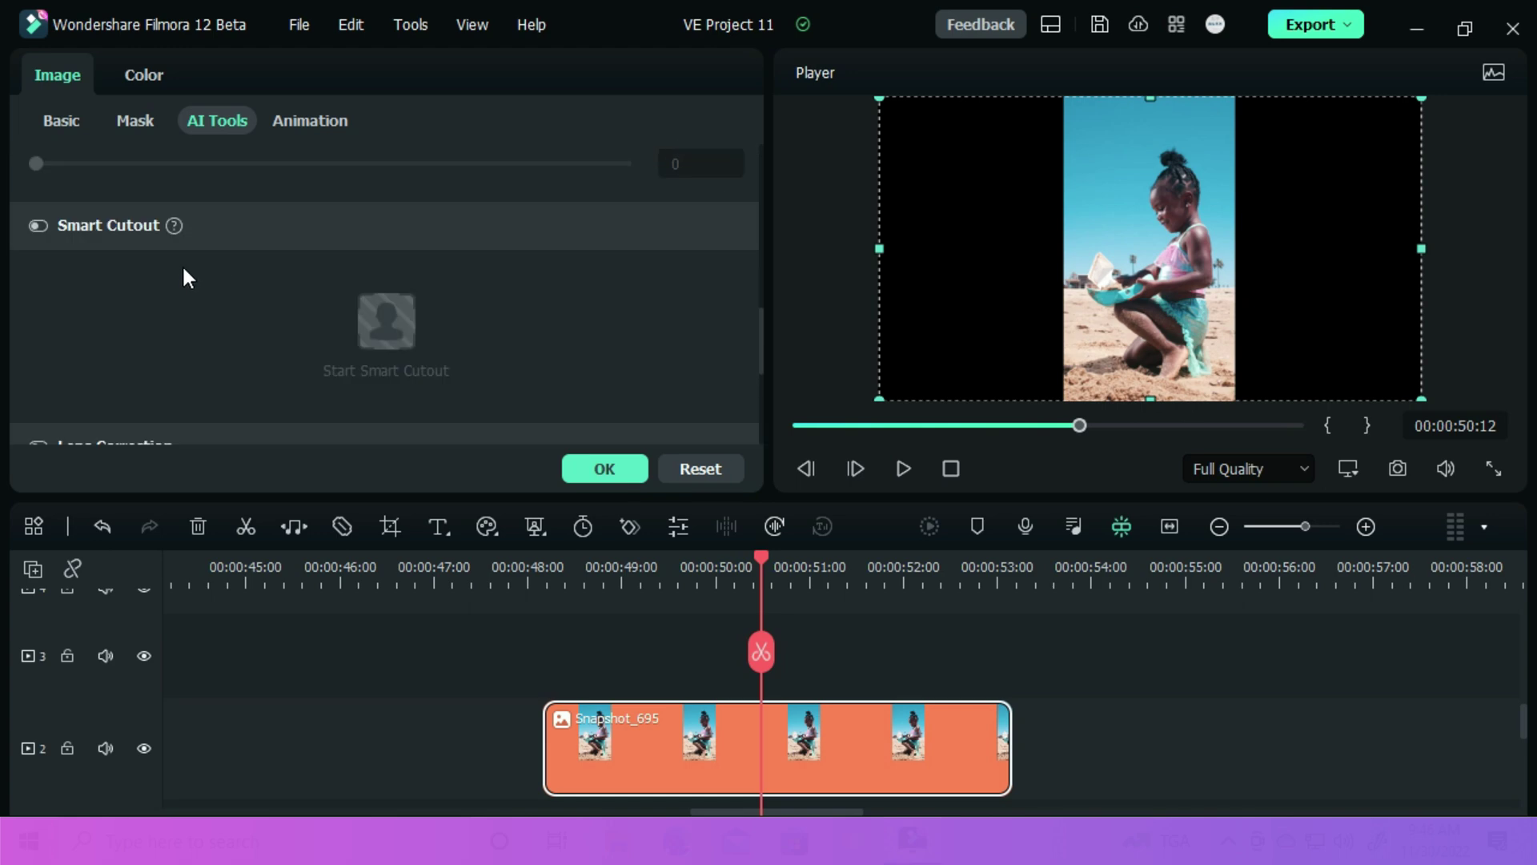
click(38, 225)
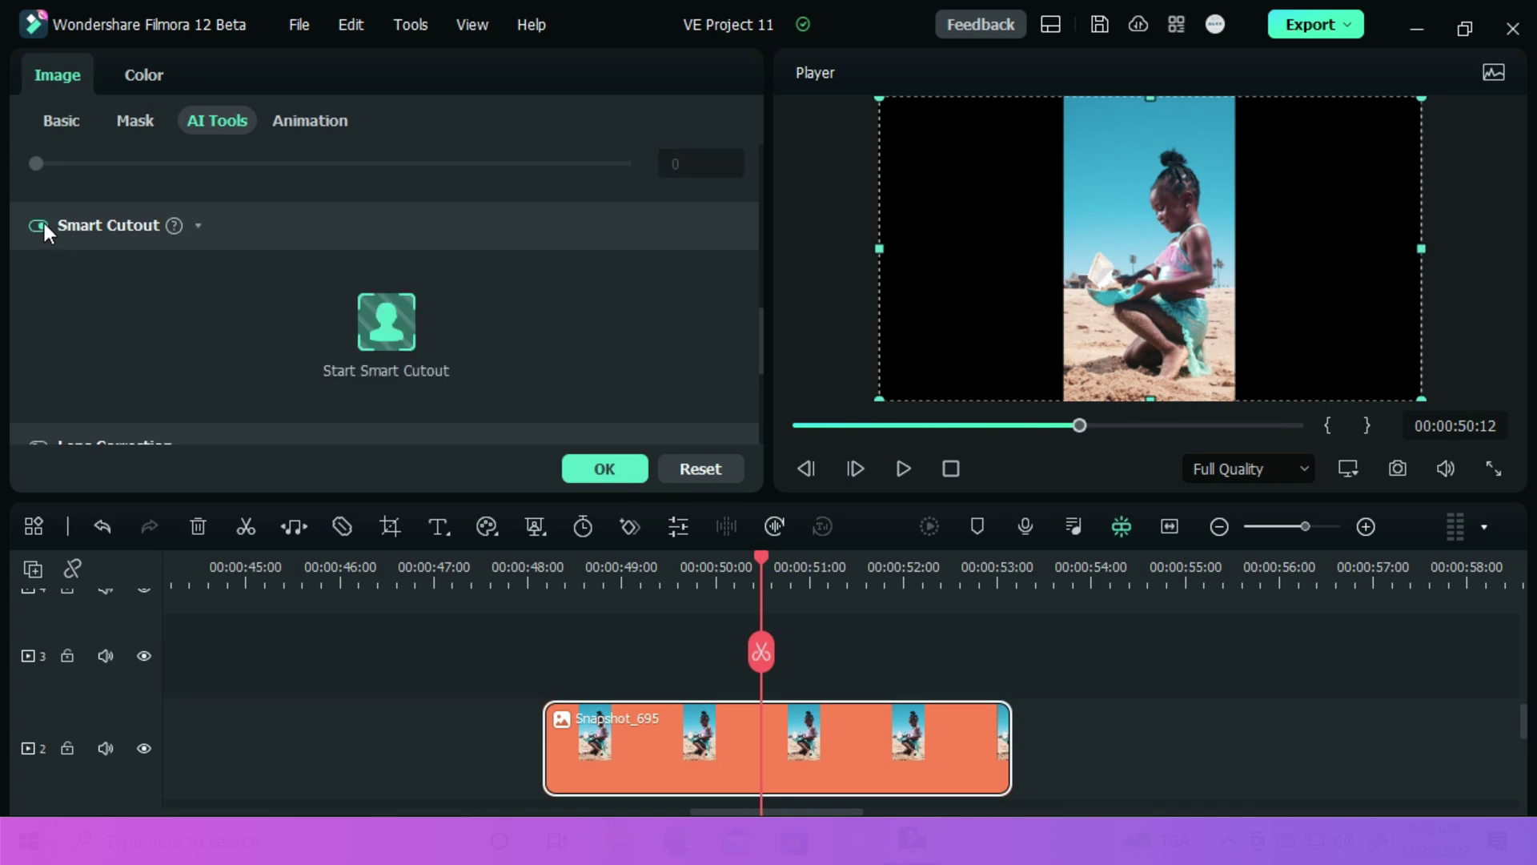
- Brush the girl into the cutout mask and erase the stray patch over the sky beside her
click(391, 315)
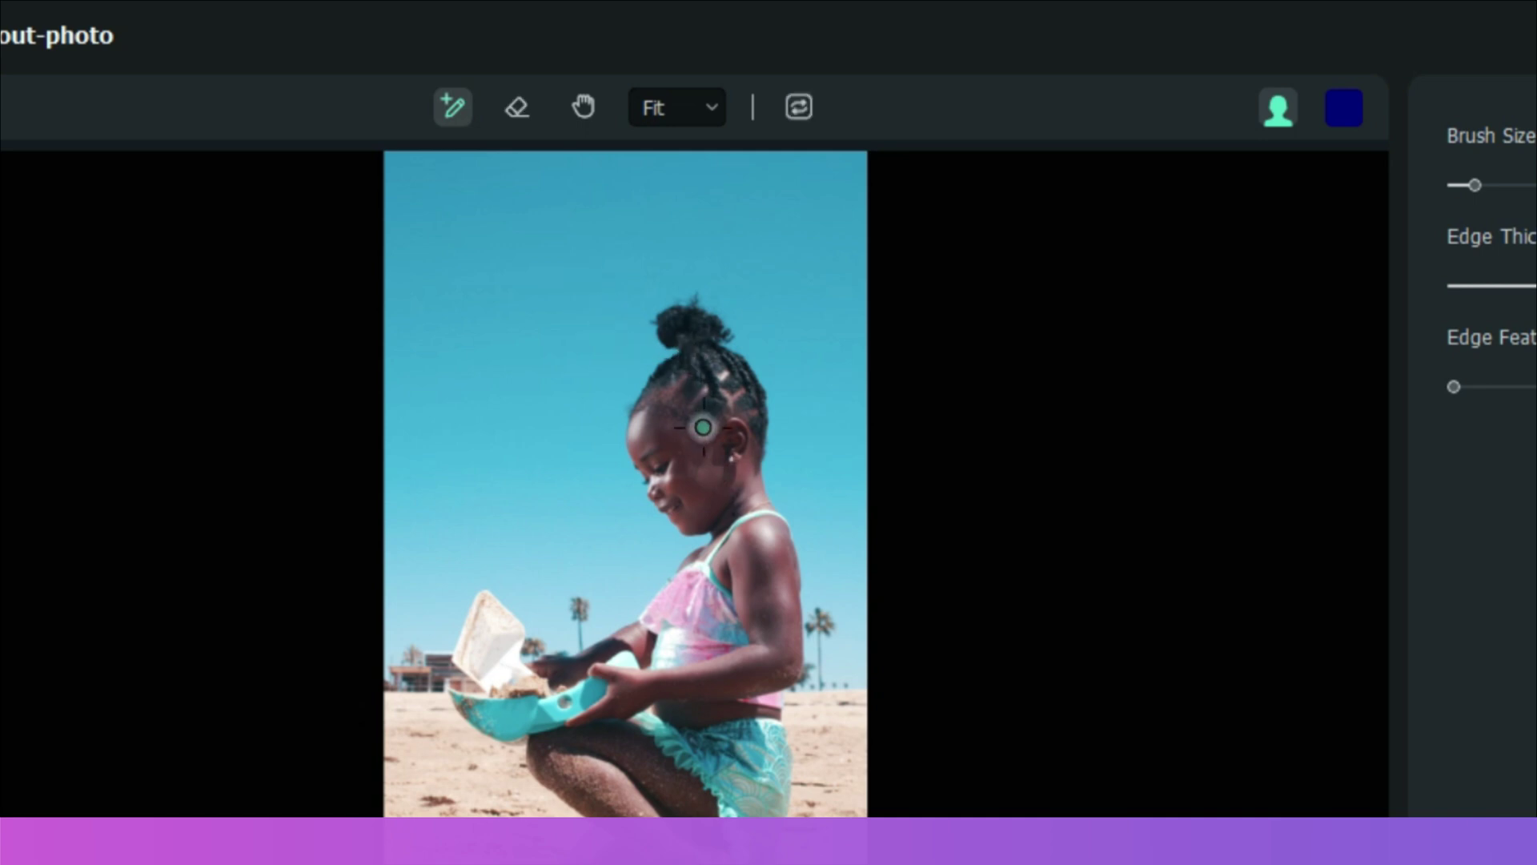
drag(686, 423, 694, 391)
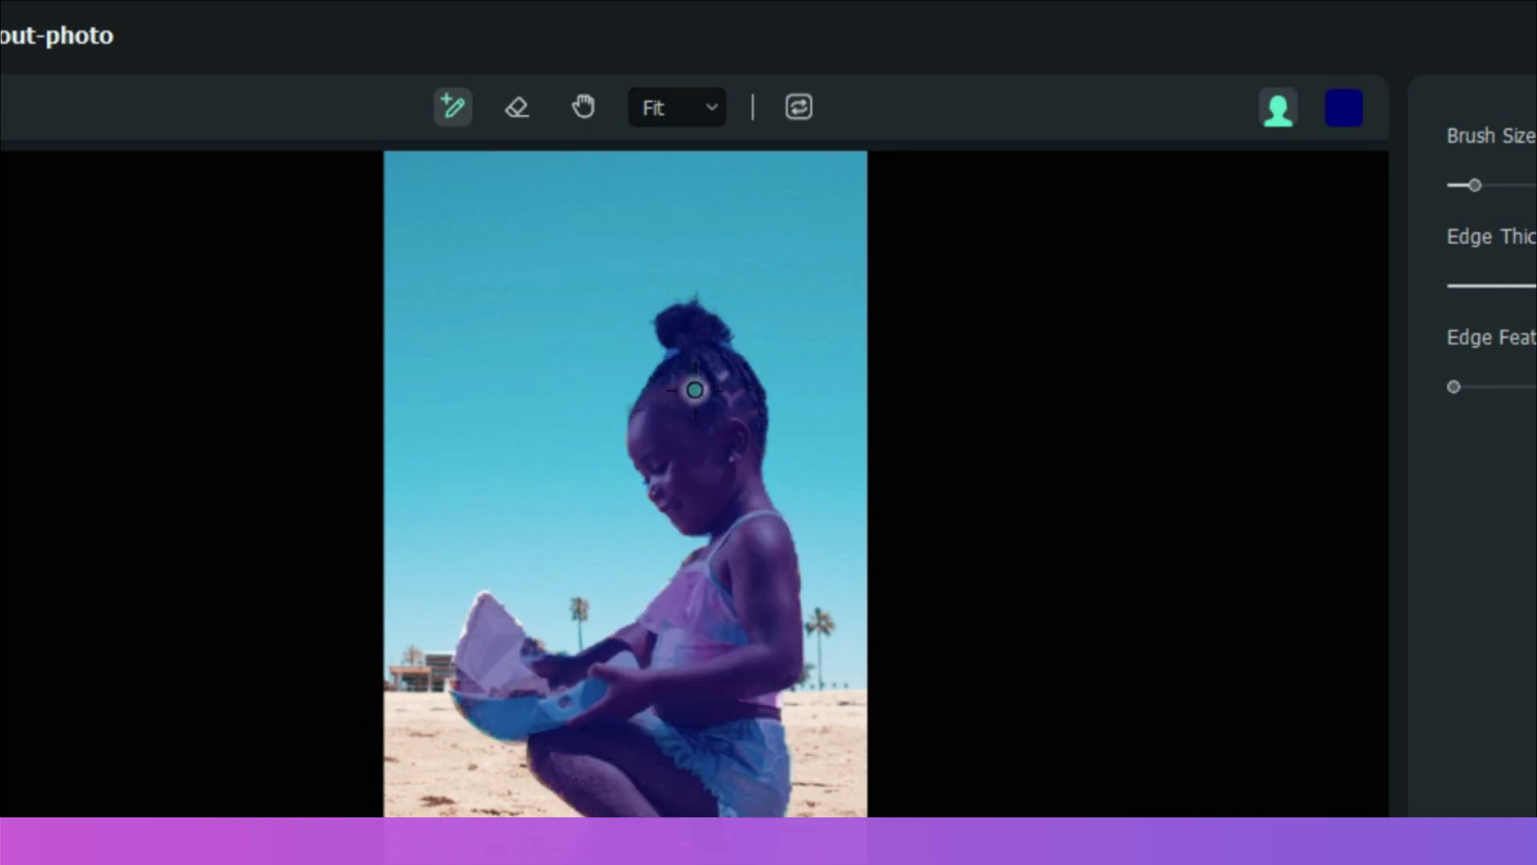
click(697, 601)
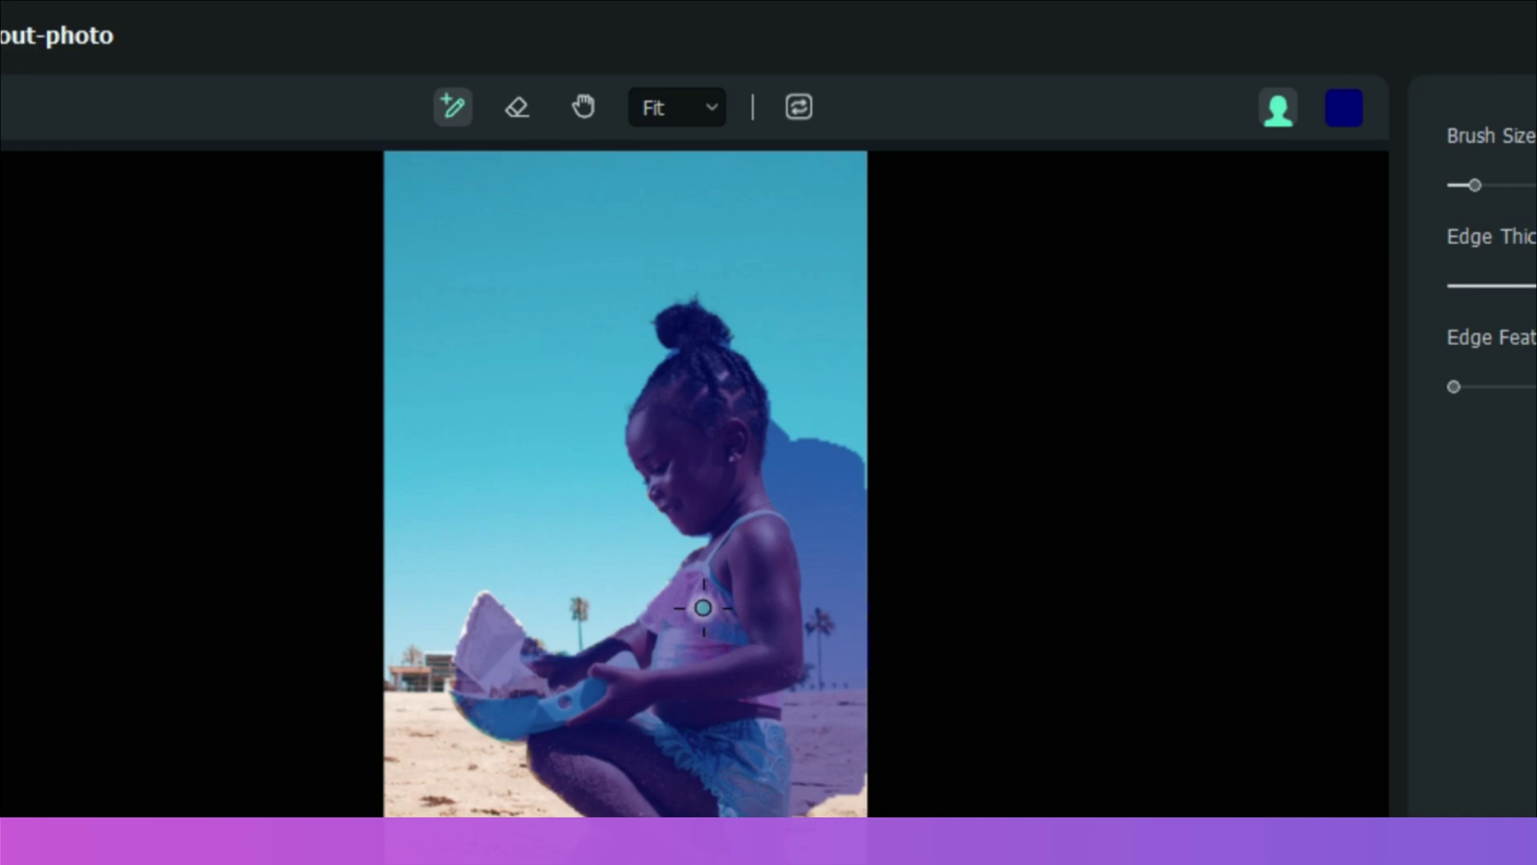
click(506, 107)
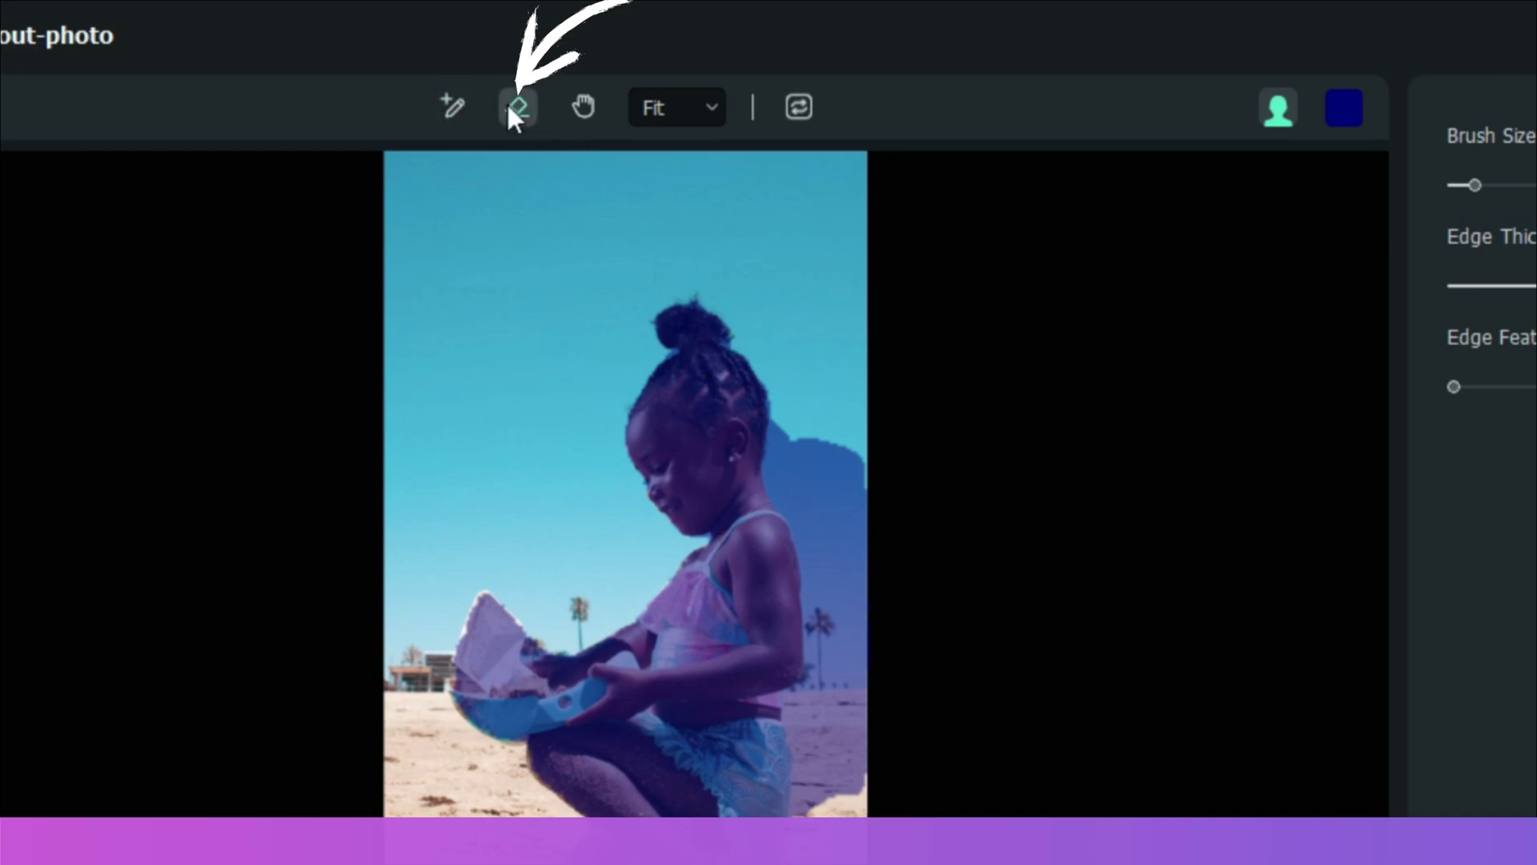
mouse_move(819, 459)
mouse_down()
mouse_move(830, 635)
mouse_move(802, 442)
mouse_move(851, 618)
mouse_move(831, 598)
mouse_up()
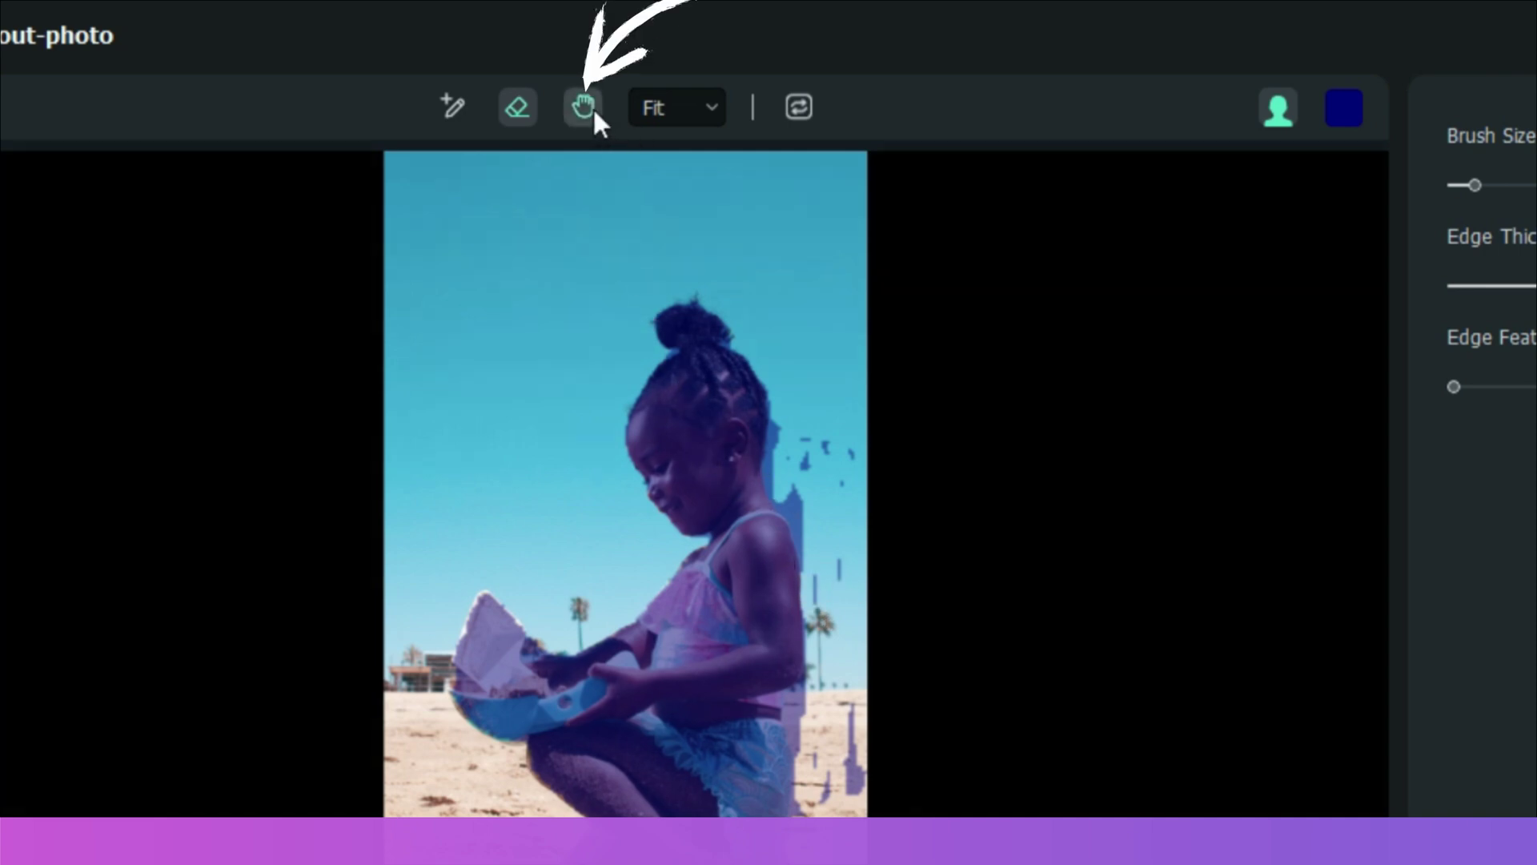
- Raise the brush size to 247 and paint the girl's arm and body into the mask
click(593, 107)
scroll(677, 371, up, 2)
drag(646, 368, 549, 635)
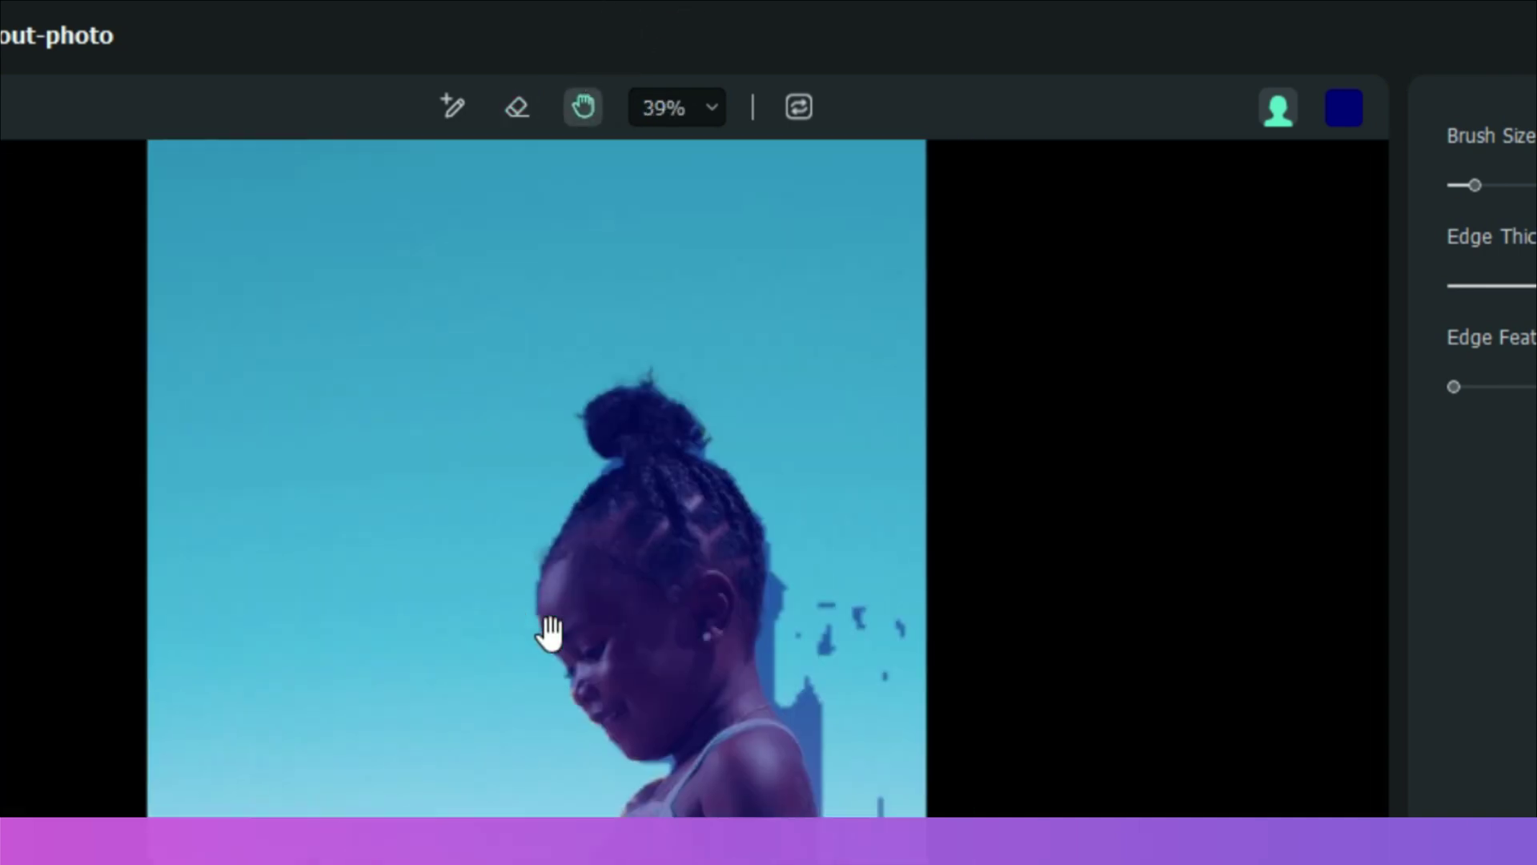
drag(577, 411, 676, 171)
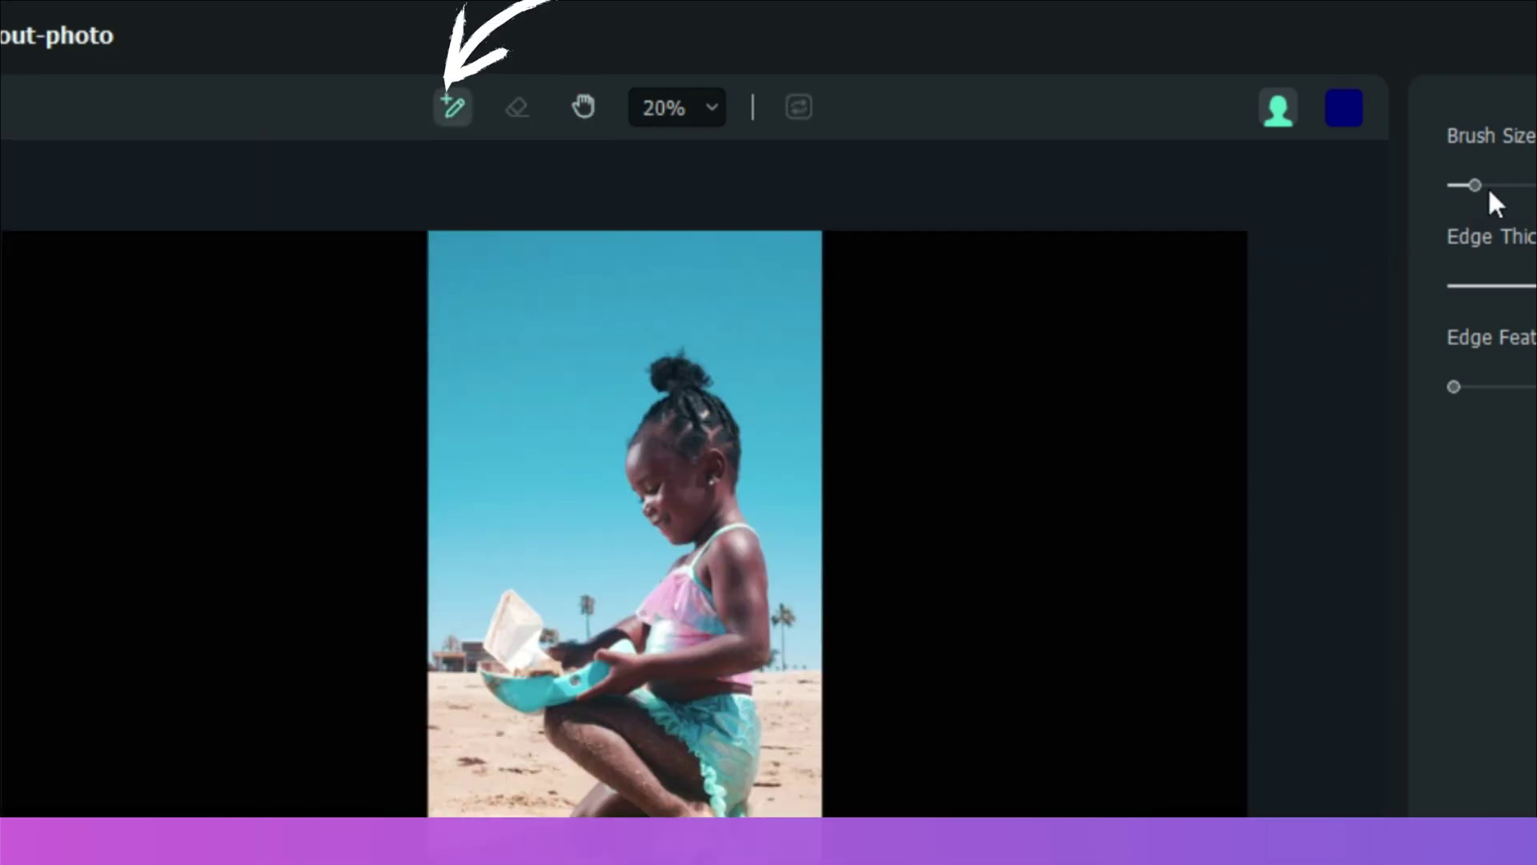
mouse_move(1492, 179)
mouse_down()
mouse_move(1214, 181)
mouse_move(1287, 175)
mouse_up()
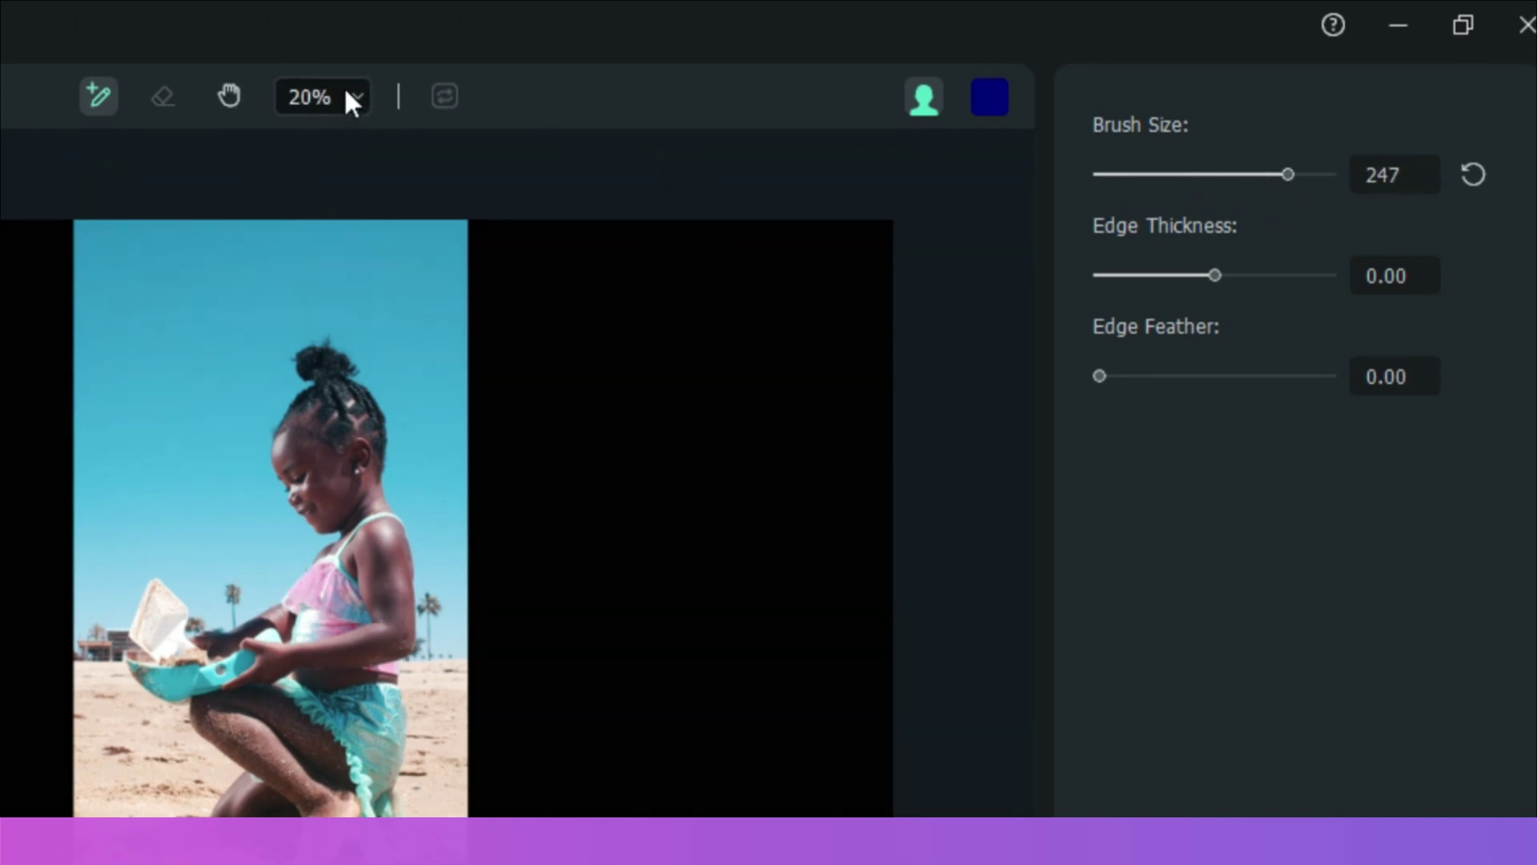
scroll(391, 638, up, 2)
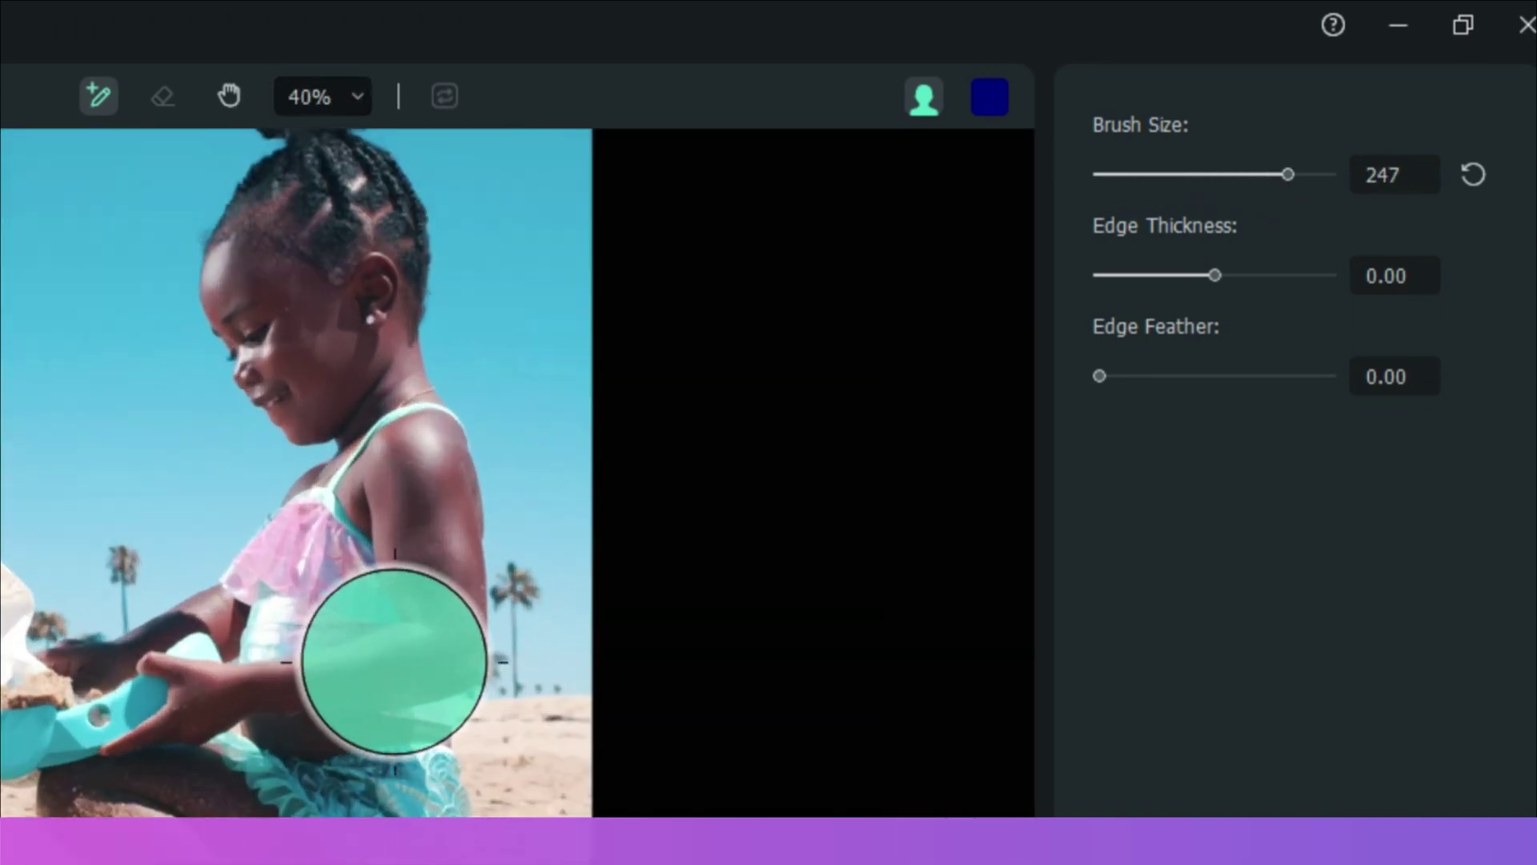
scroll(392, 656, up, 1)
drag(392, 649, 240, 801)
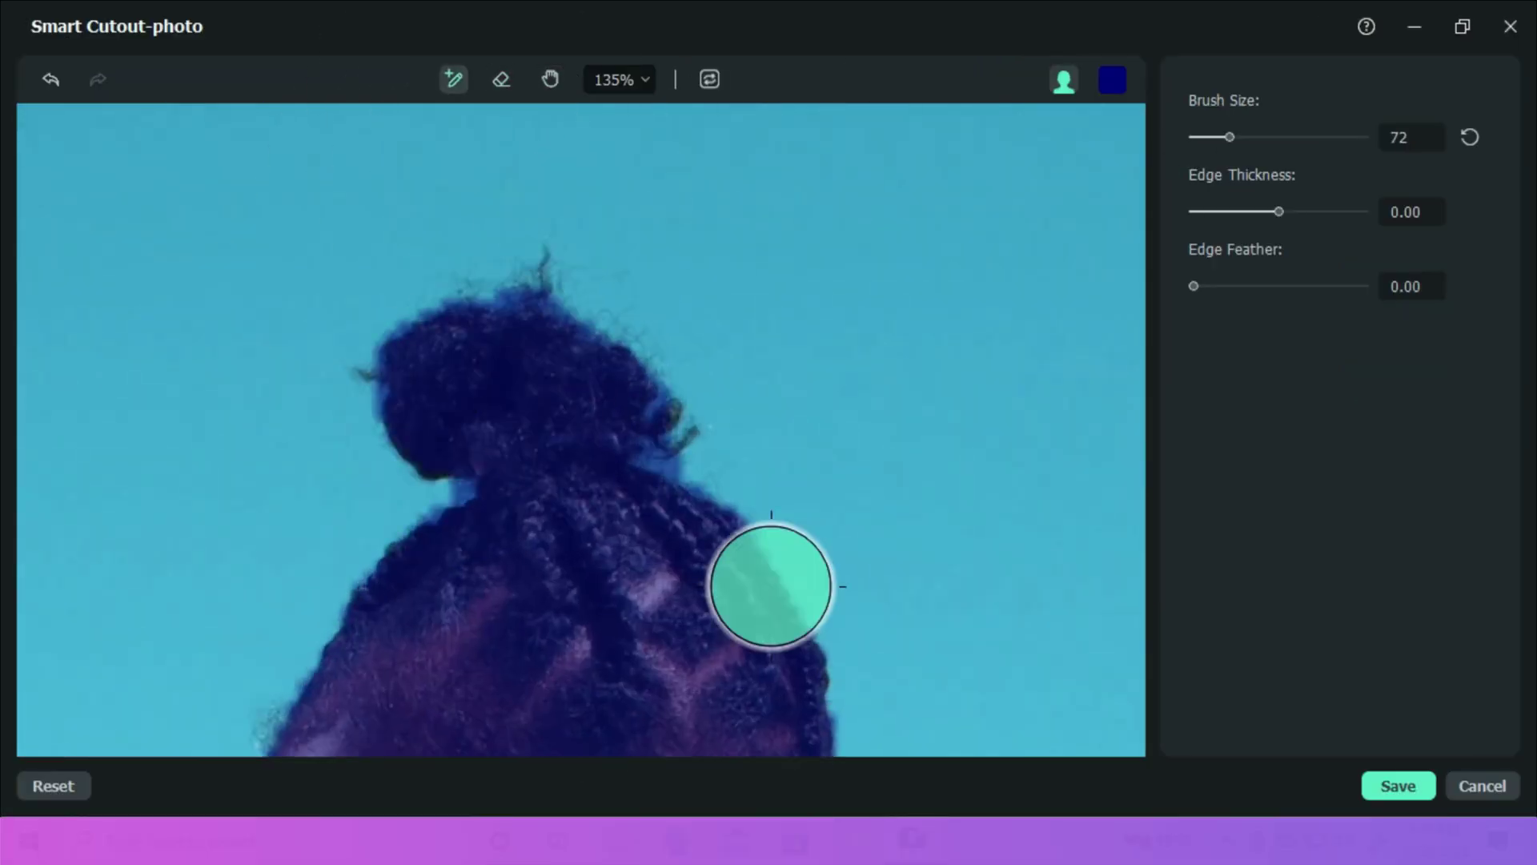
- Set mask edge thickness 2 and edge feather 3, invert the mask, and save the cutout
click(501, 79)
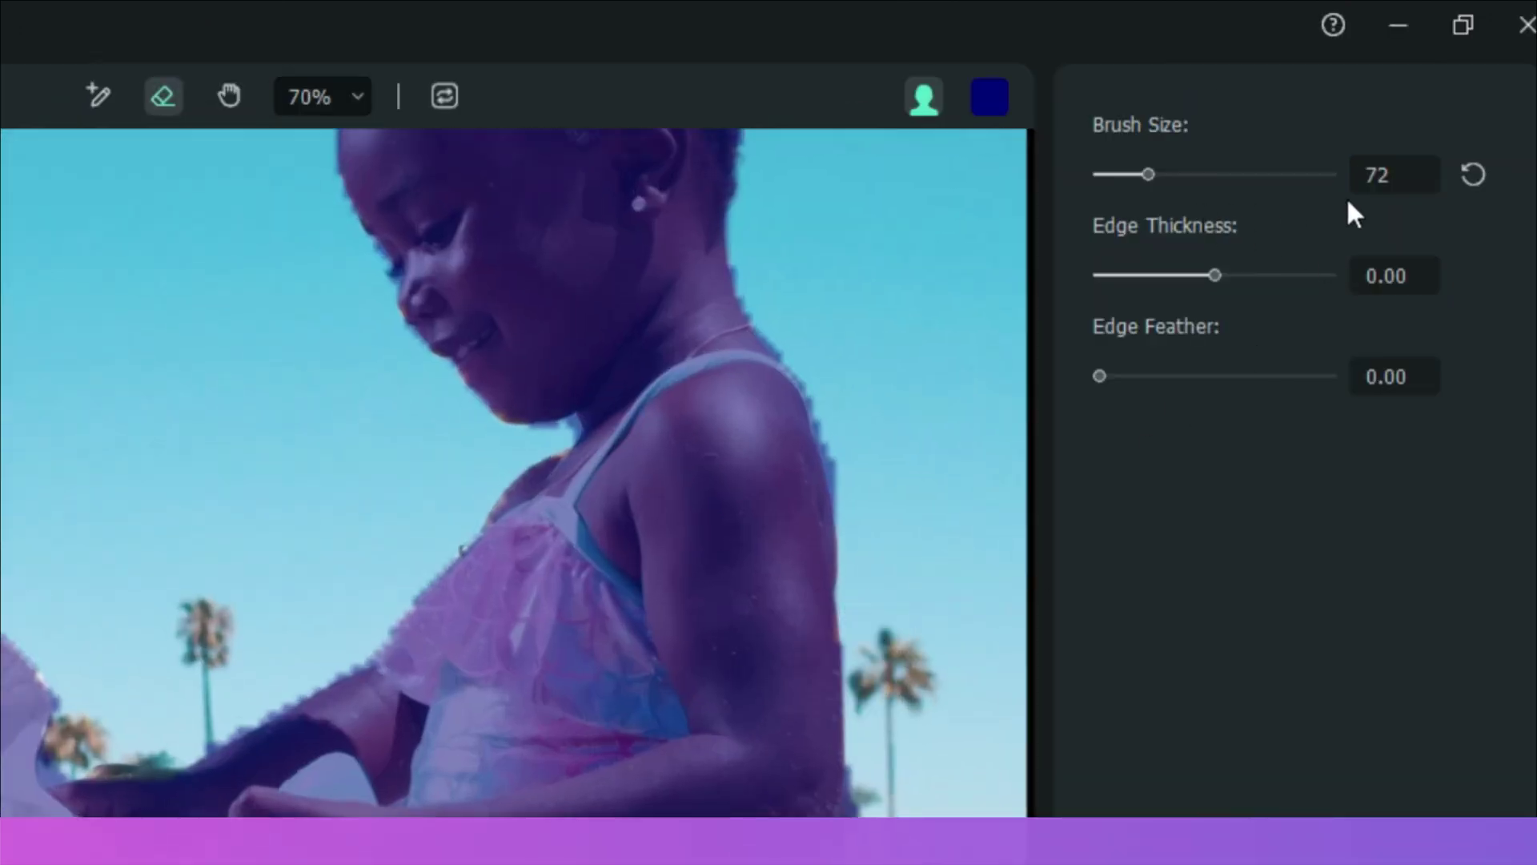
drag(1236, 278, 1223, 303)
click(1389, 275)
text(2)
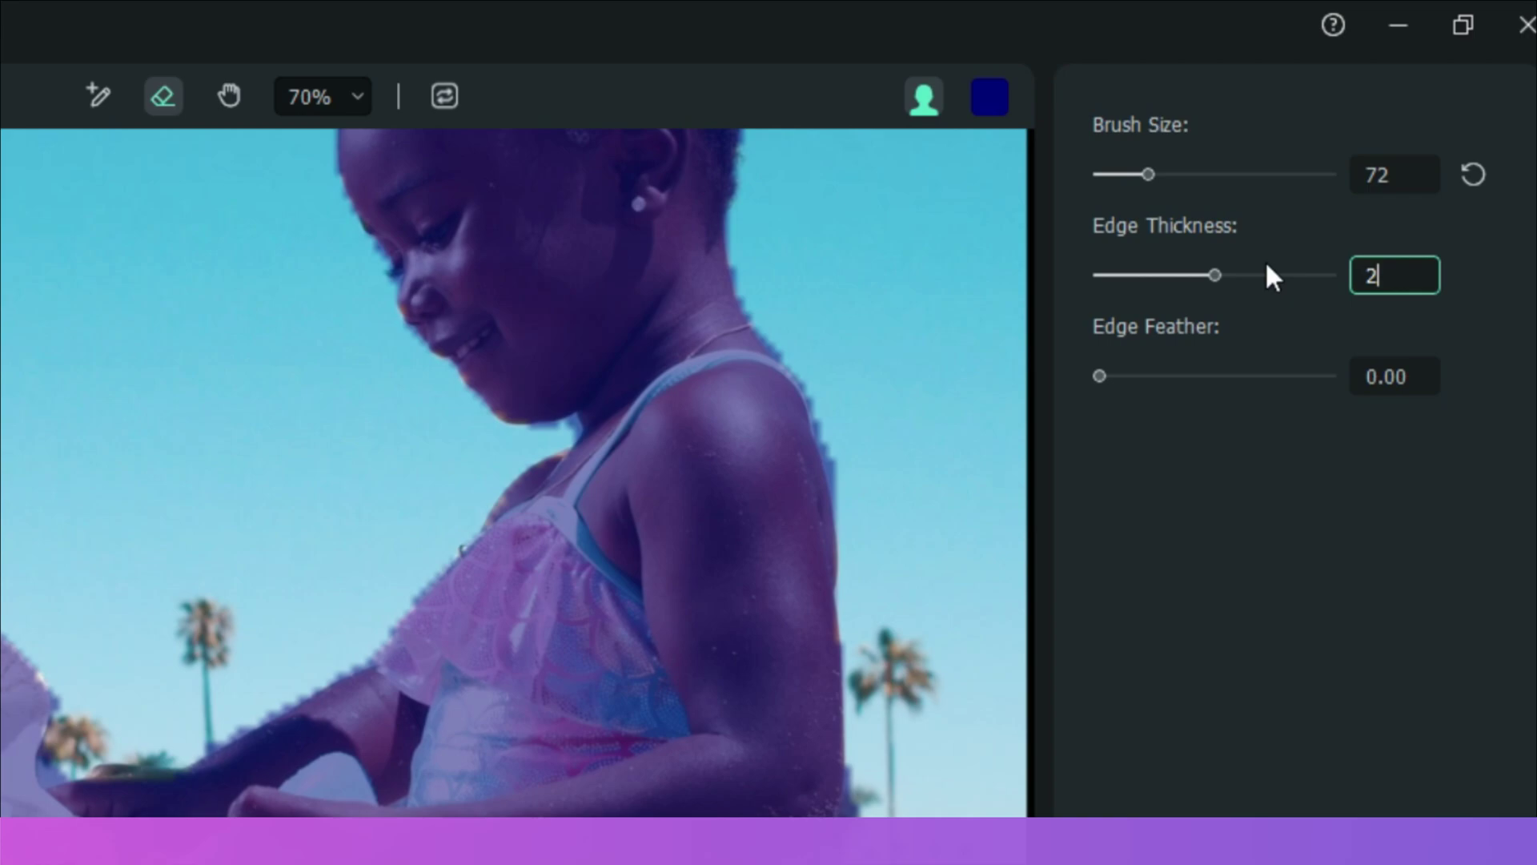
click(1393, 373)
text(2)
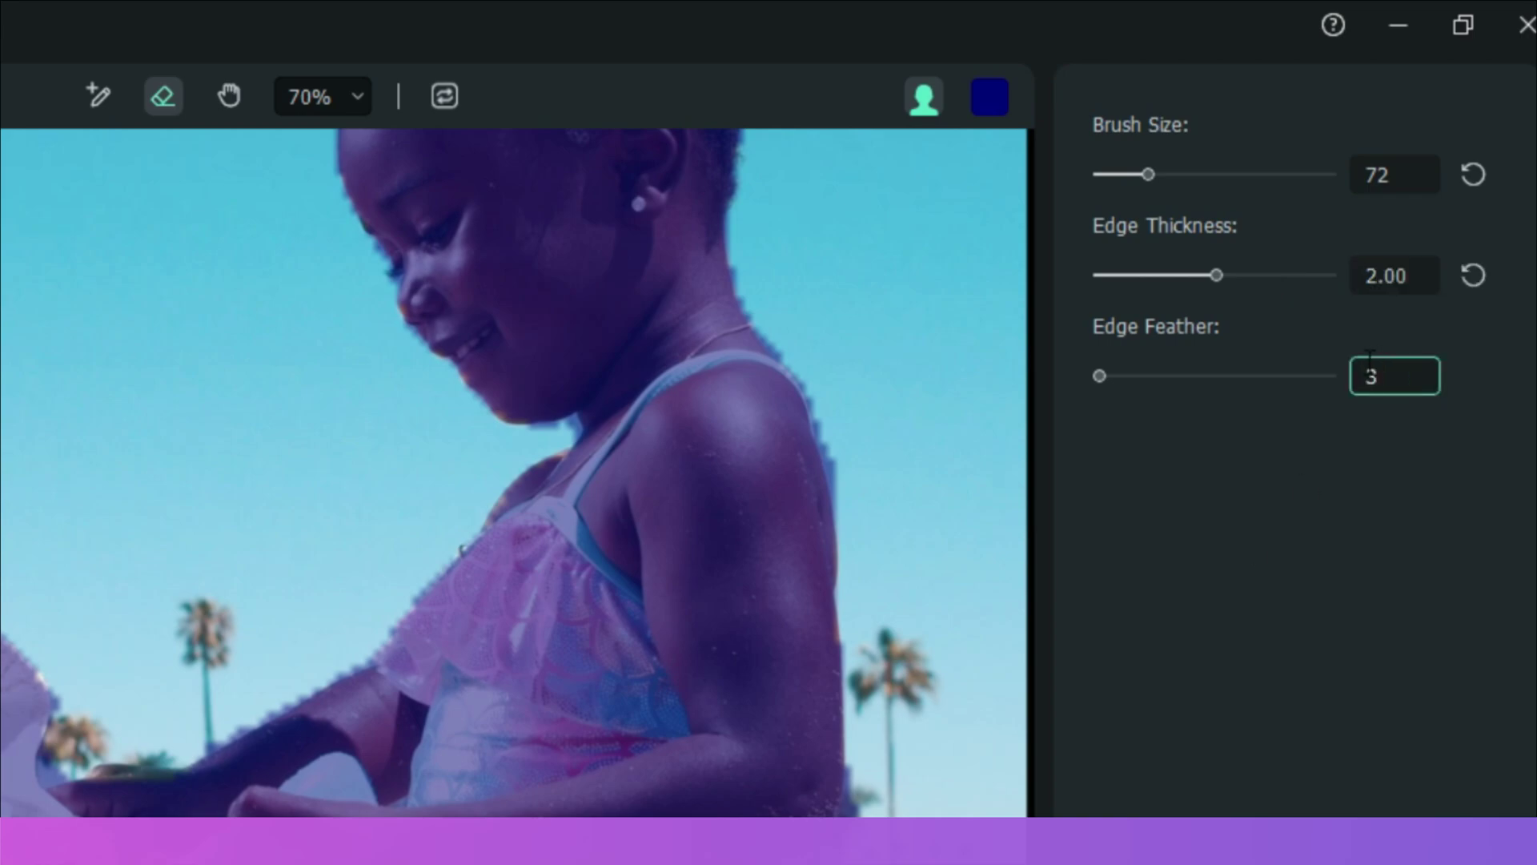
key(Return)
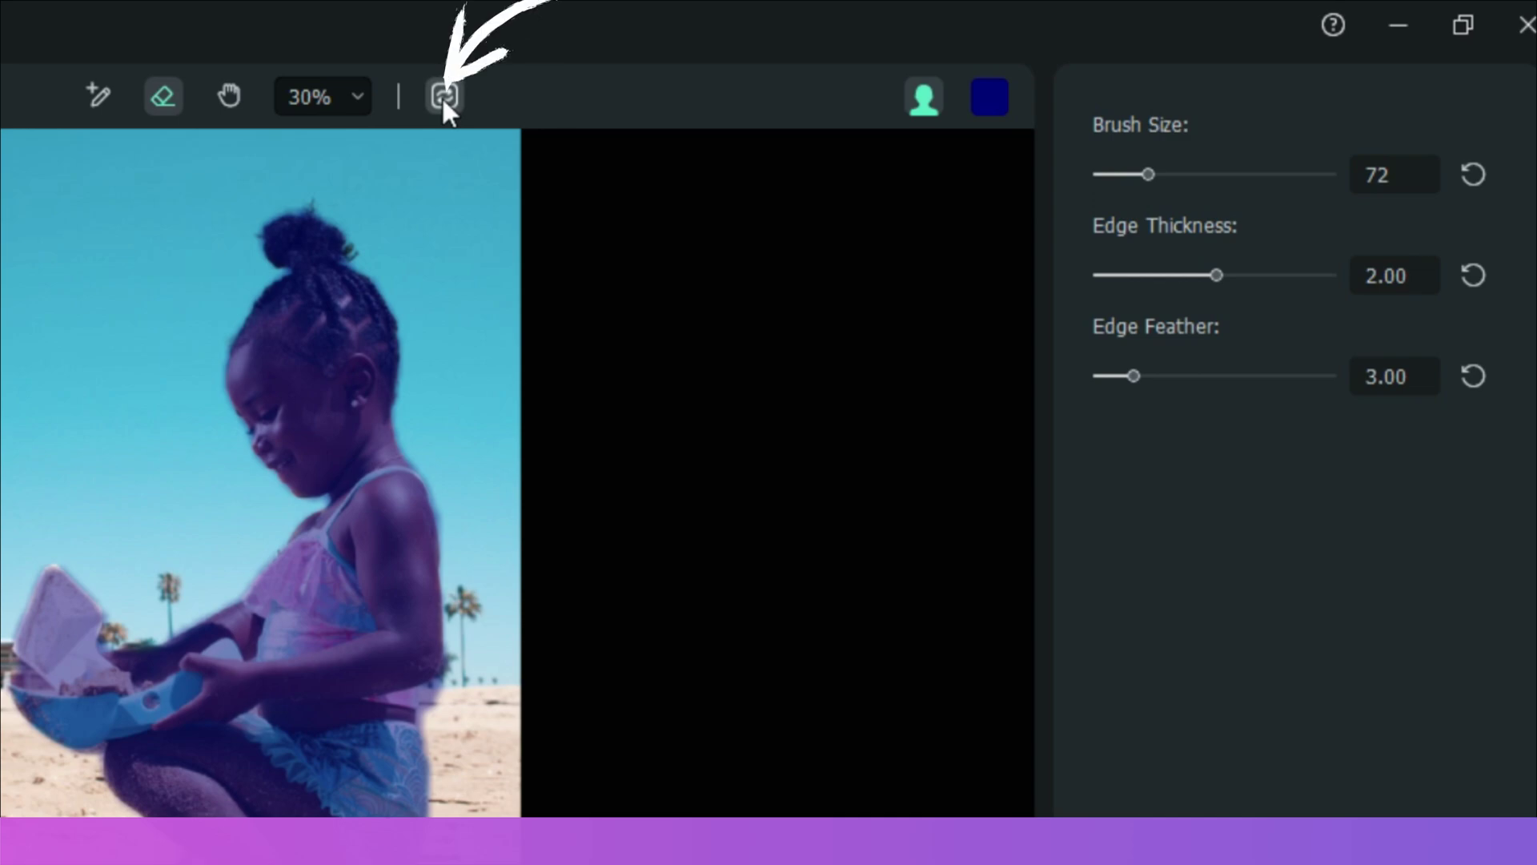
click(444, 100)
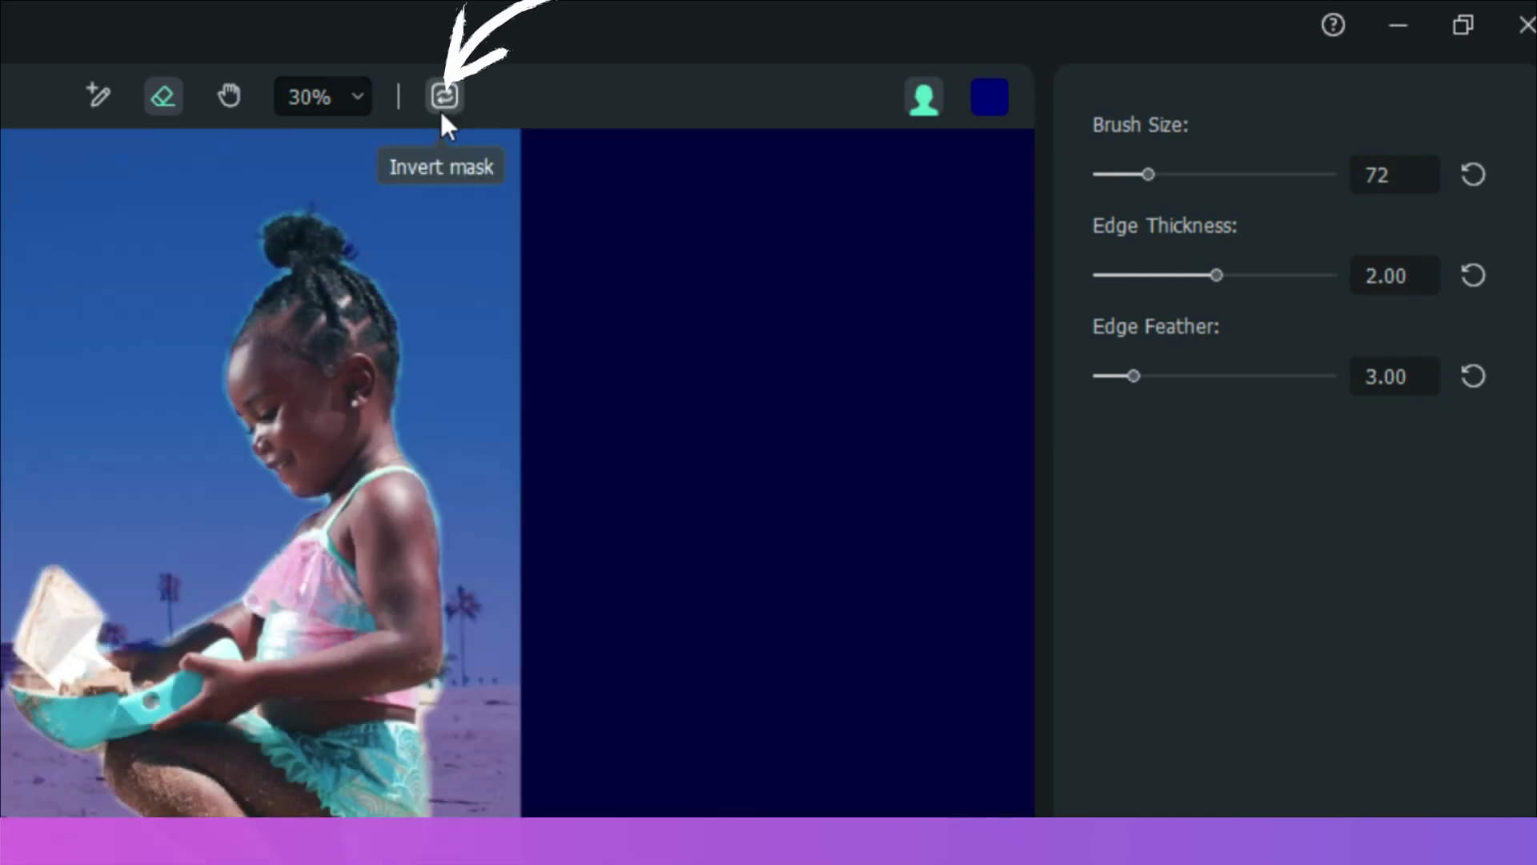
scroll(494, 357, down, 2)
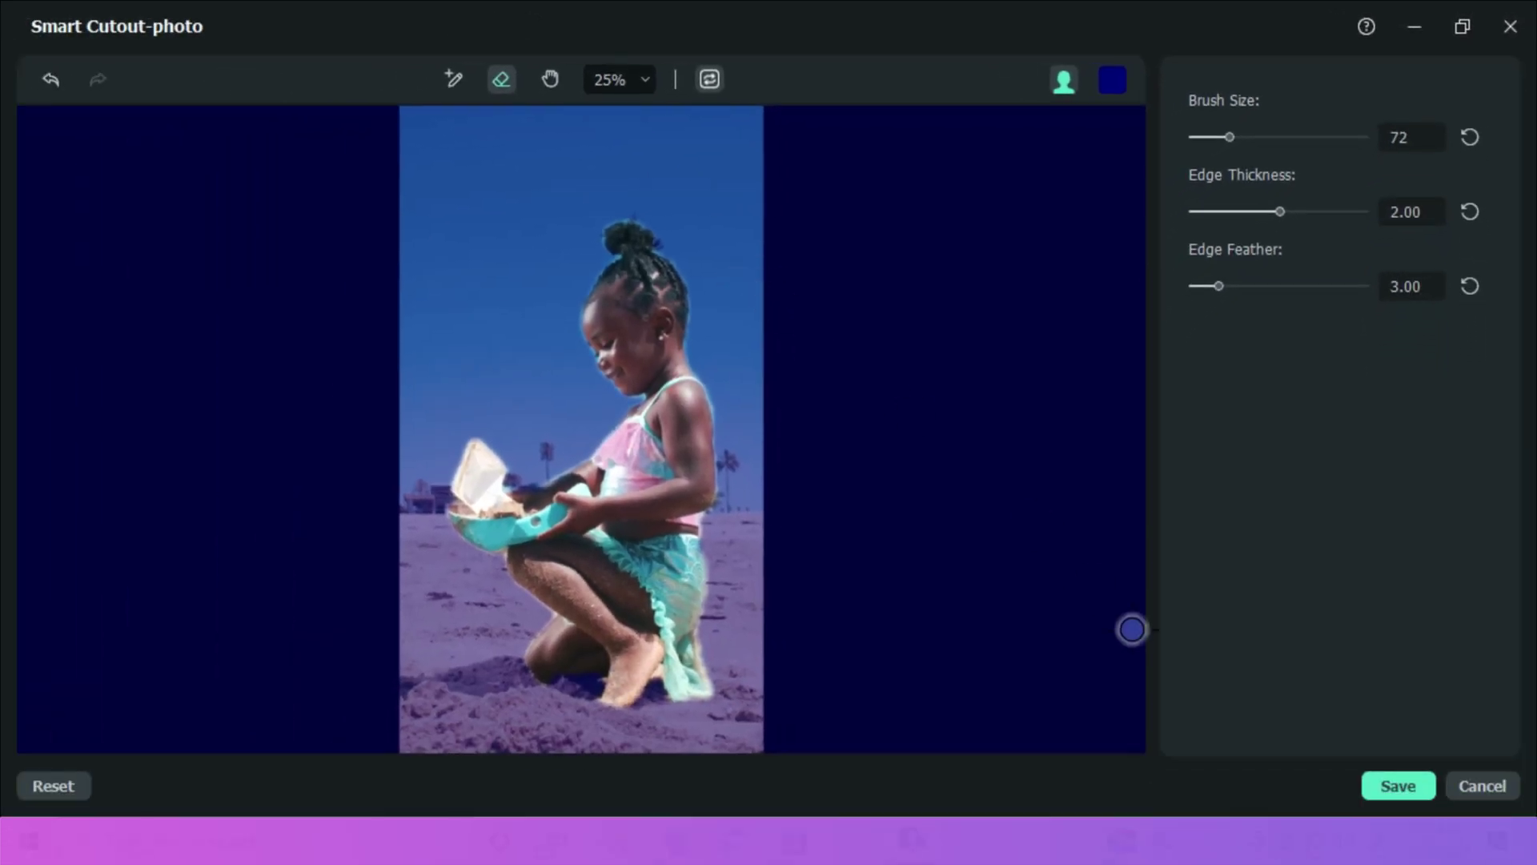
click(1391, 786)
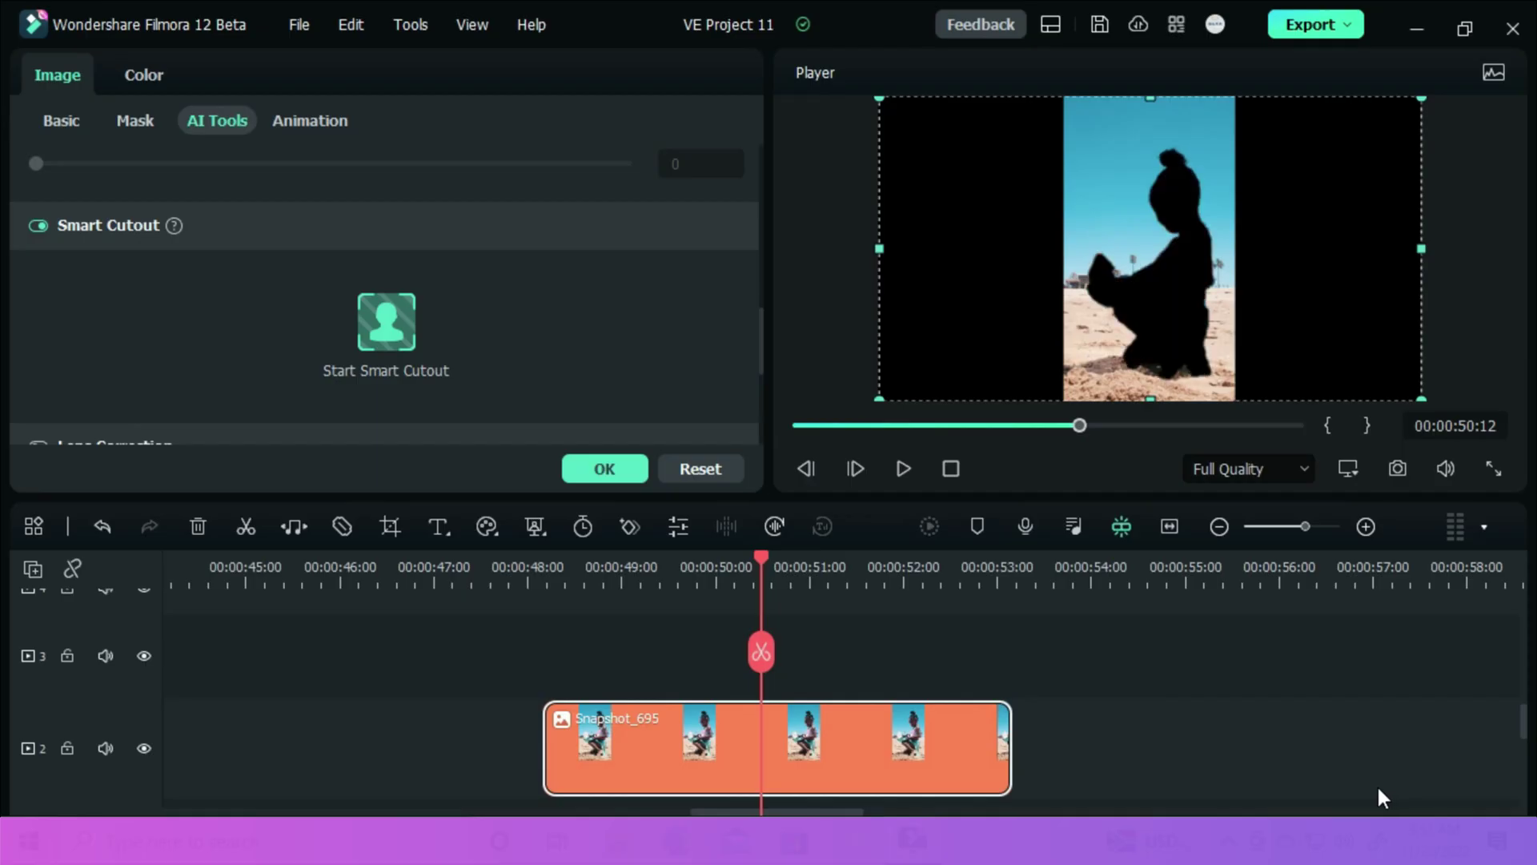
- Copy the Snapshot_695 clip and paste a second copy onto track 2
right_click(781, 722)
key(Escape)
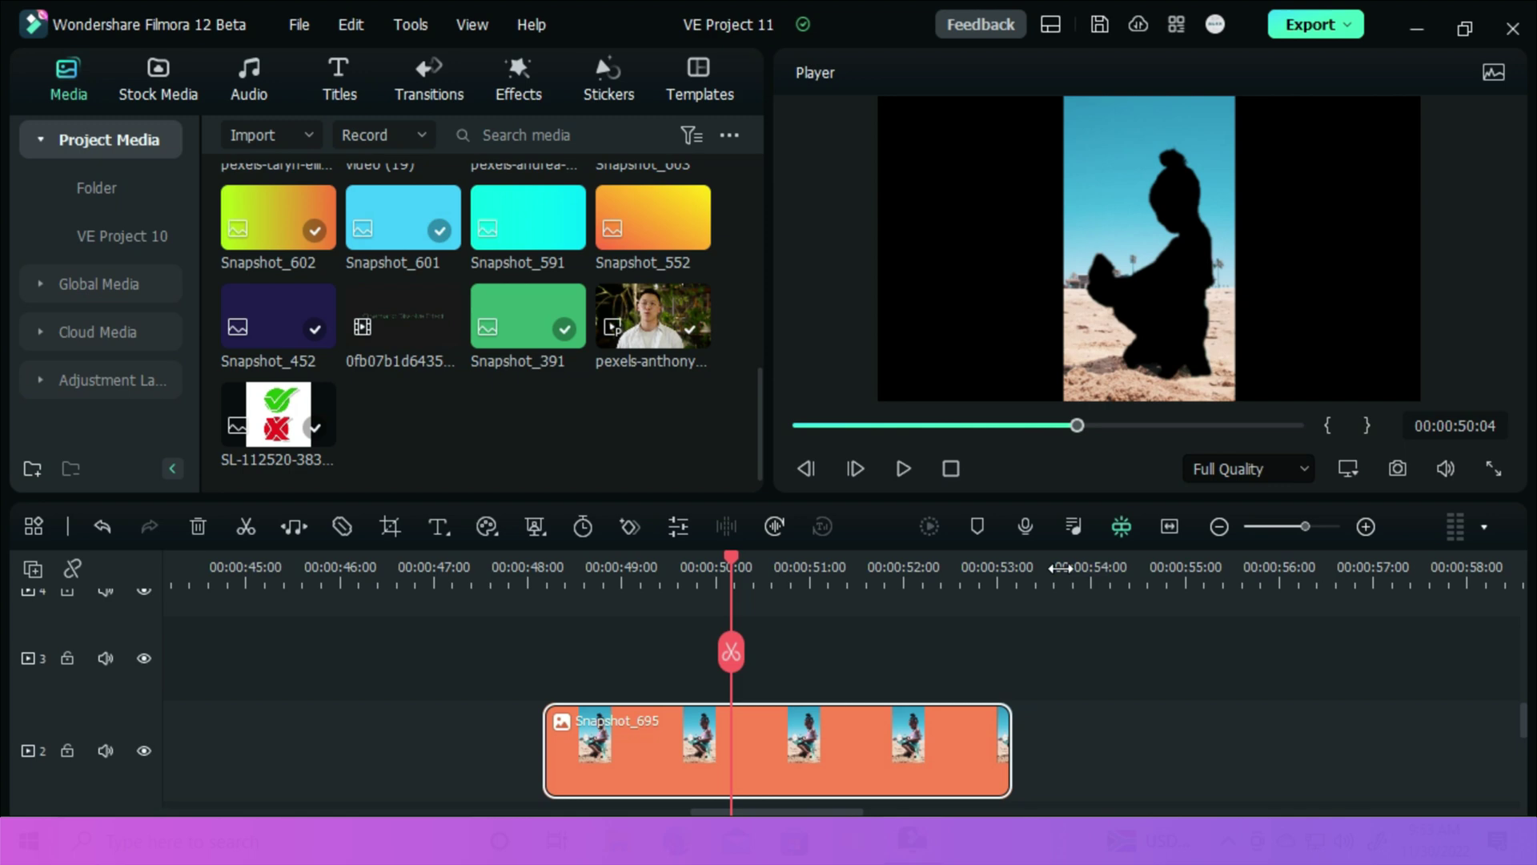
right_click(1078, 650)
click(1137, 210)
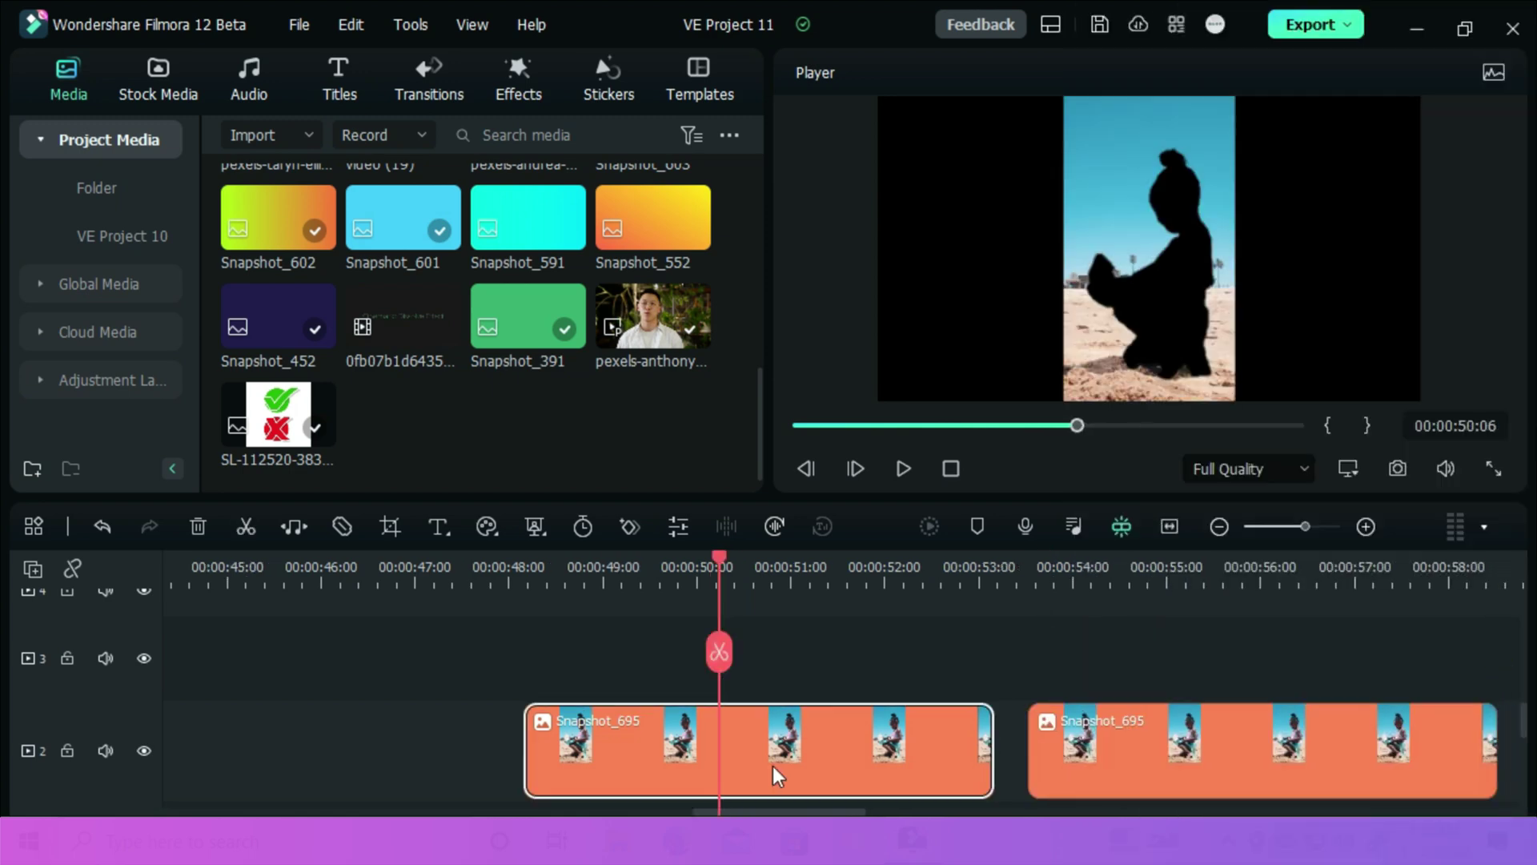
double_click(772, 765)
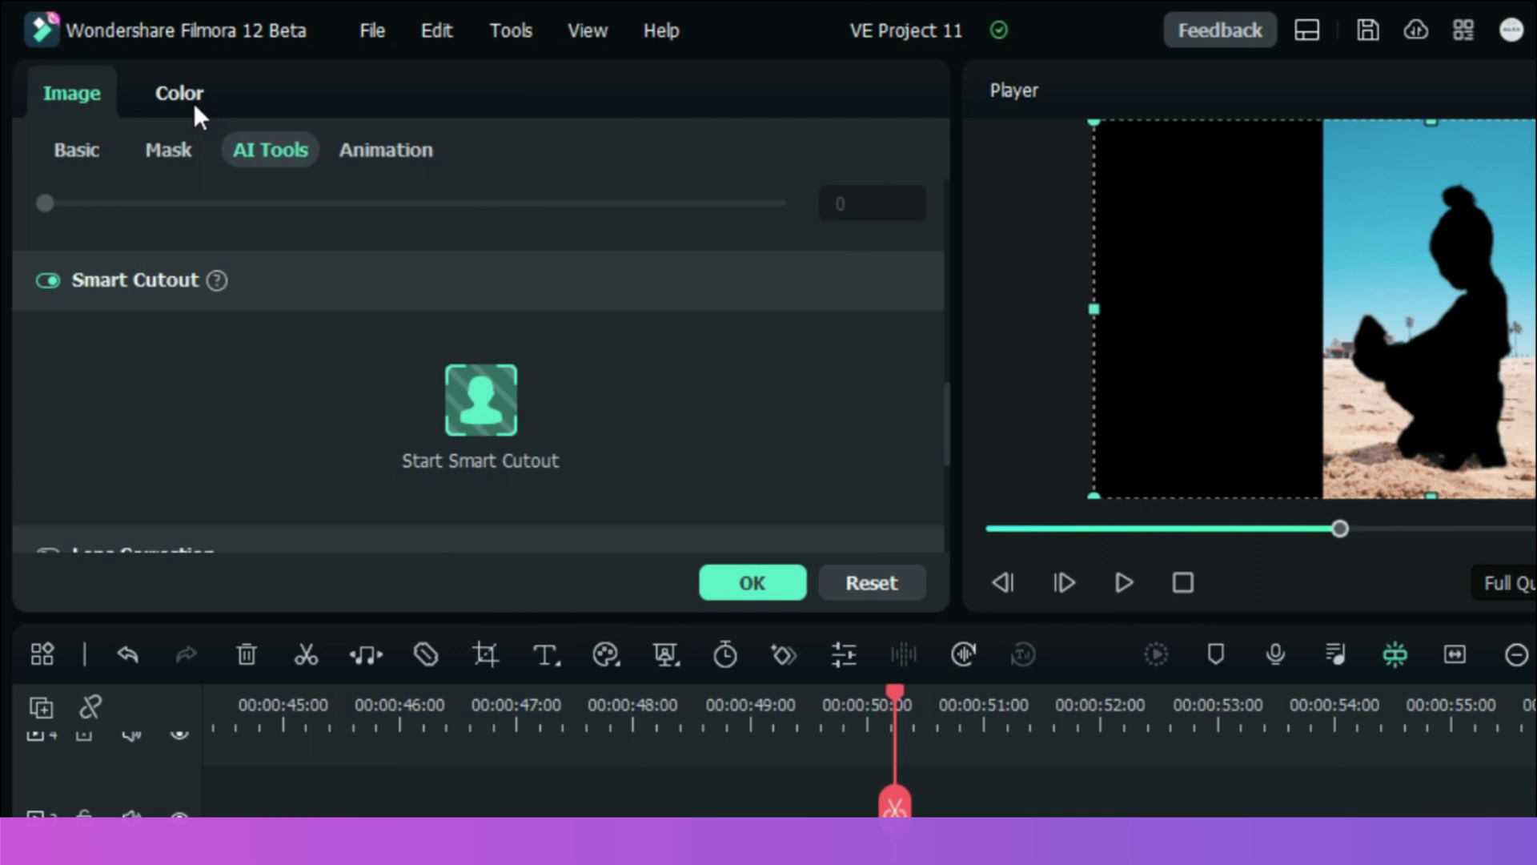
- Try the B&W Film and then the Batman colour presets on the beach photo
click(194, 102)
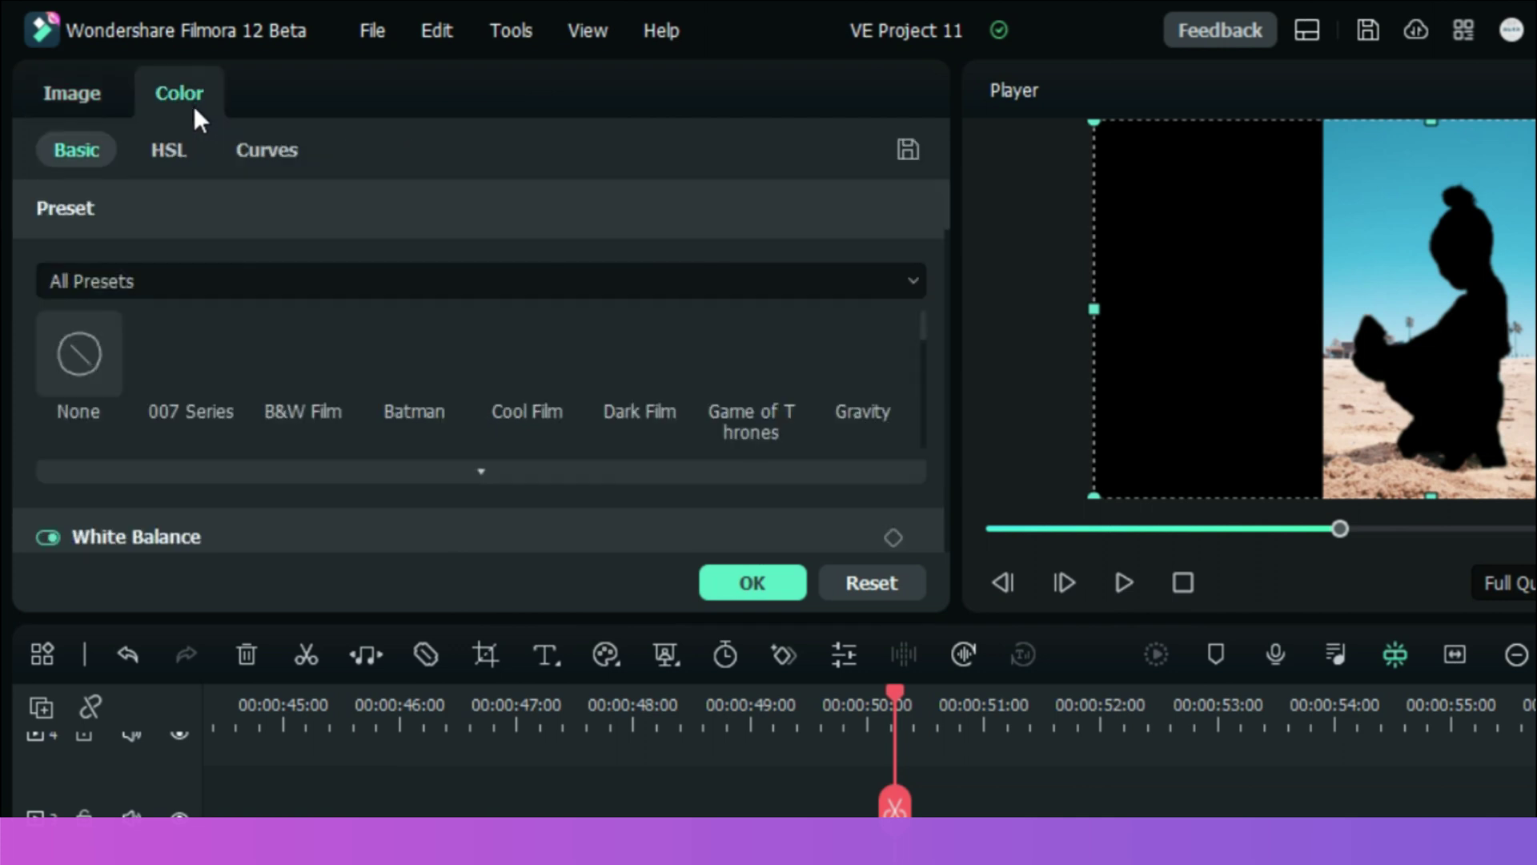
scroll(336, 436, down, 4)
scroll(339, 433, down, 1)
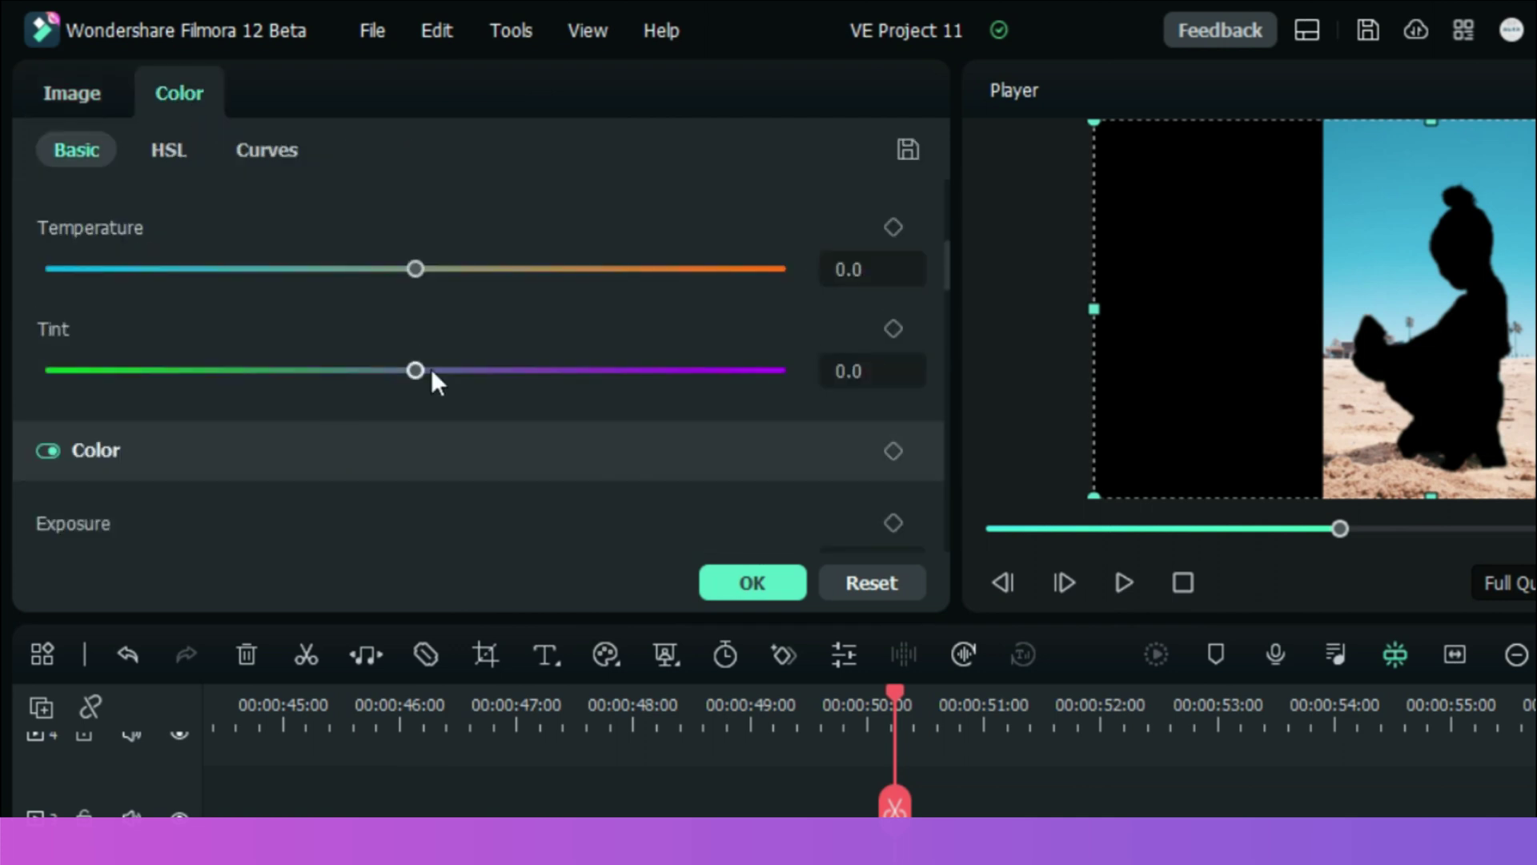
scroll(490, 395, up, 2)
scroll(481, 396, up, 3)
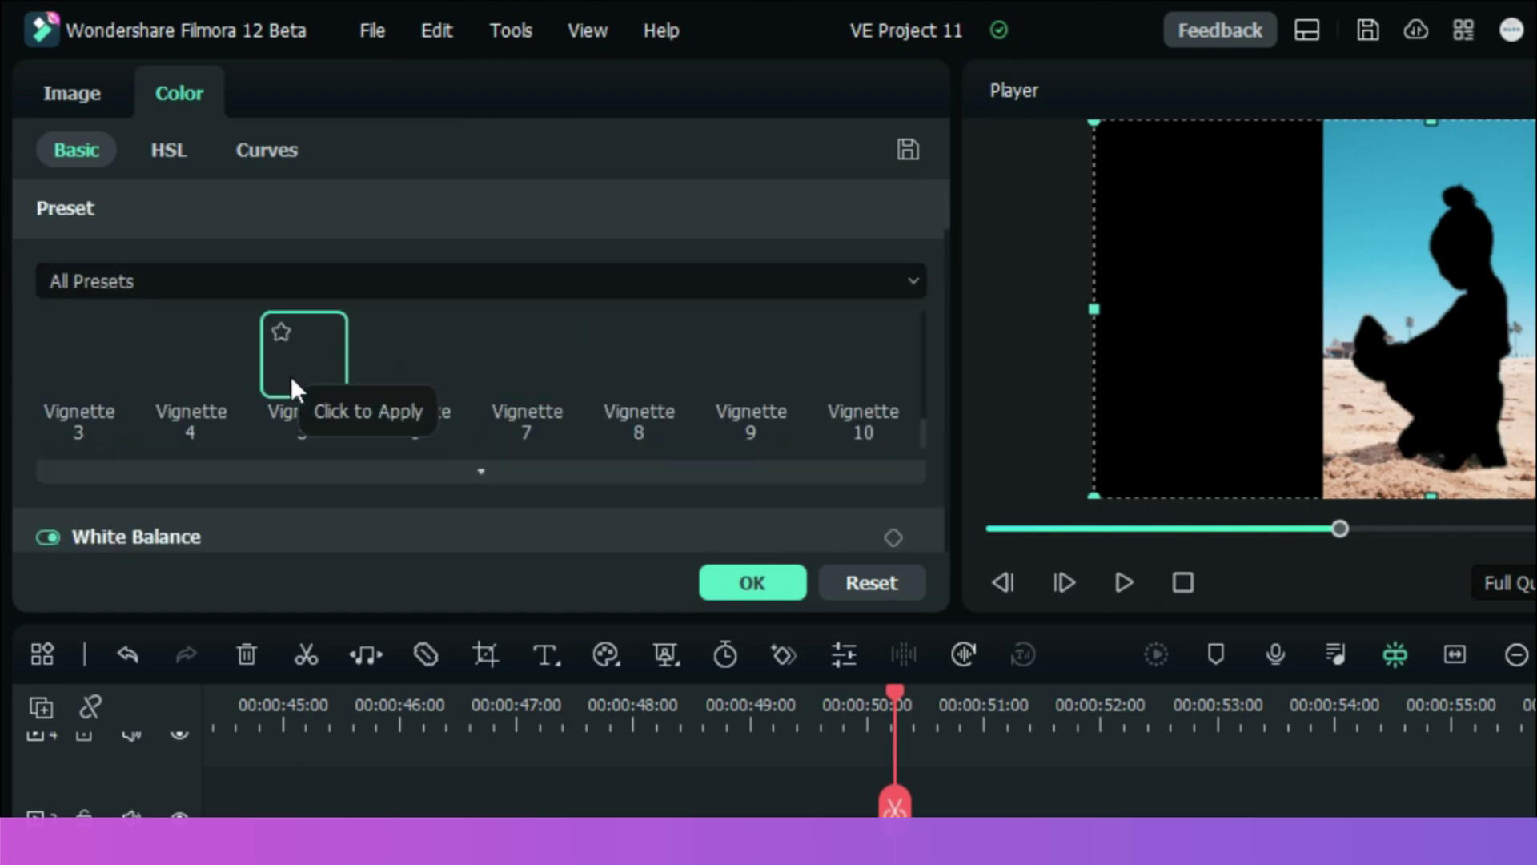
scroll(294, 388, down, 2)
scroll(291, 377, up, 2)
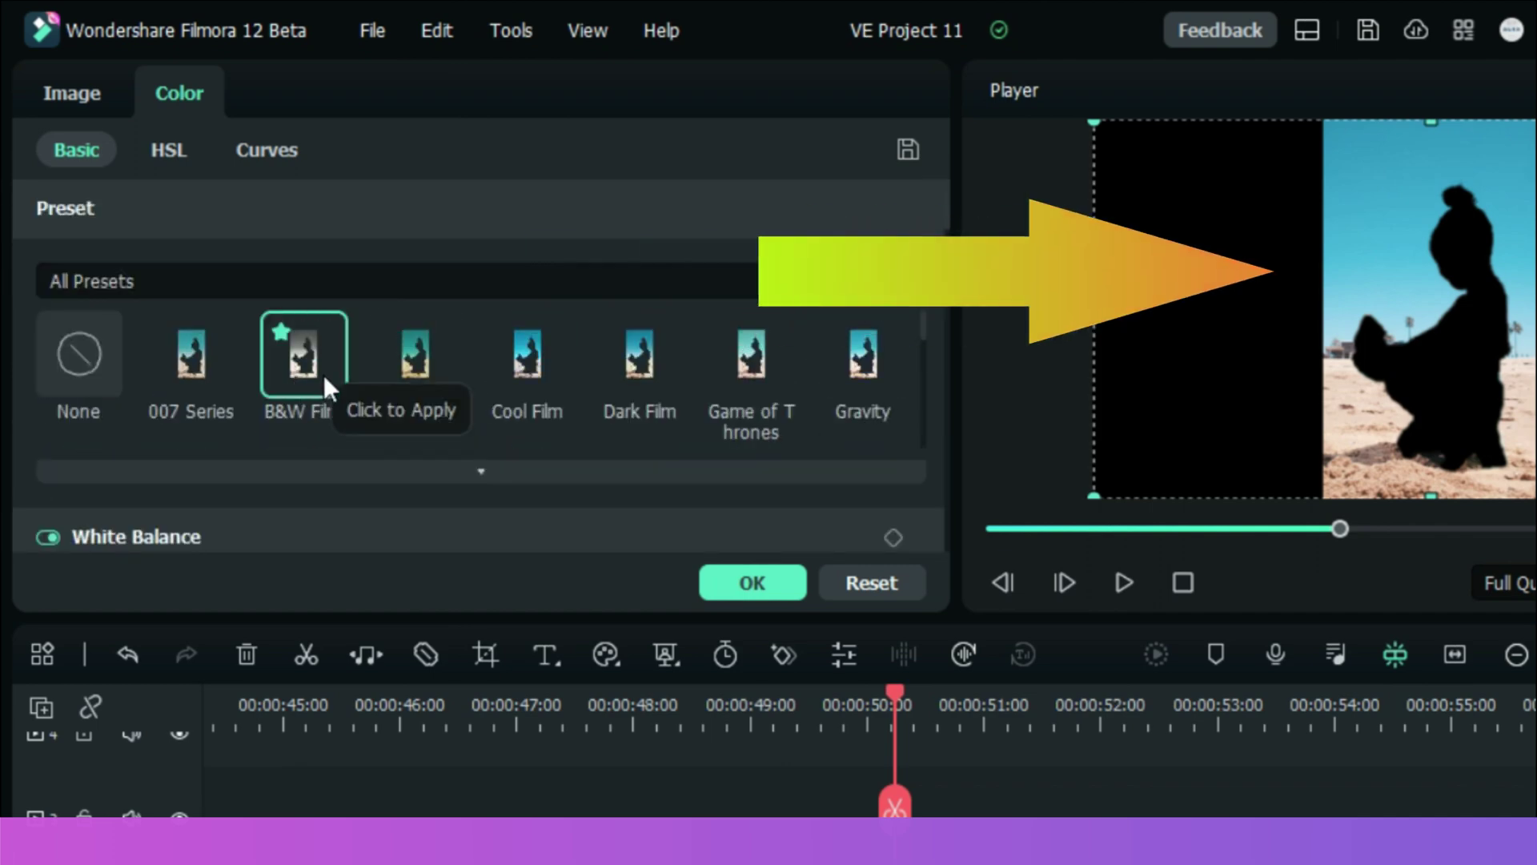
click(302, 368)
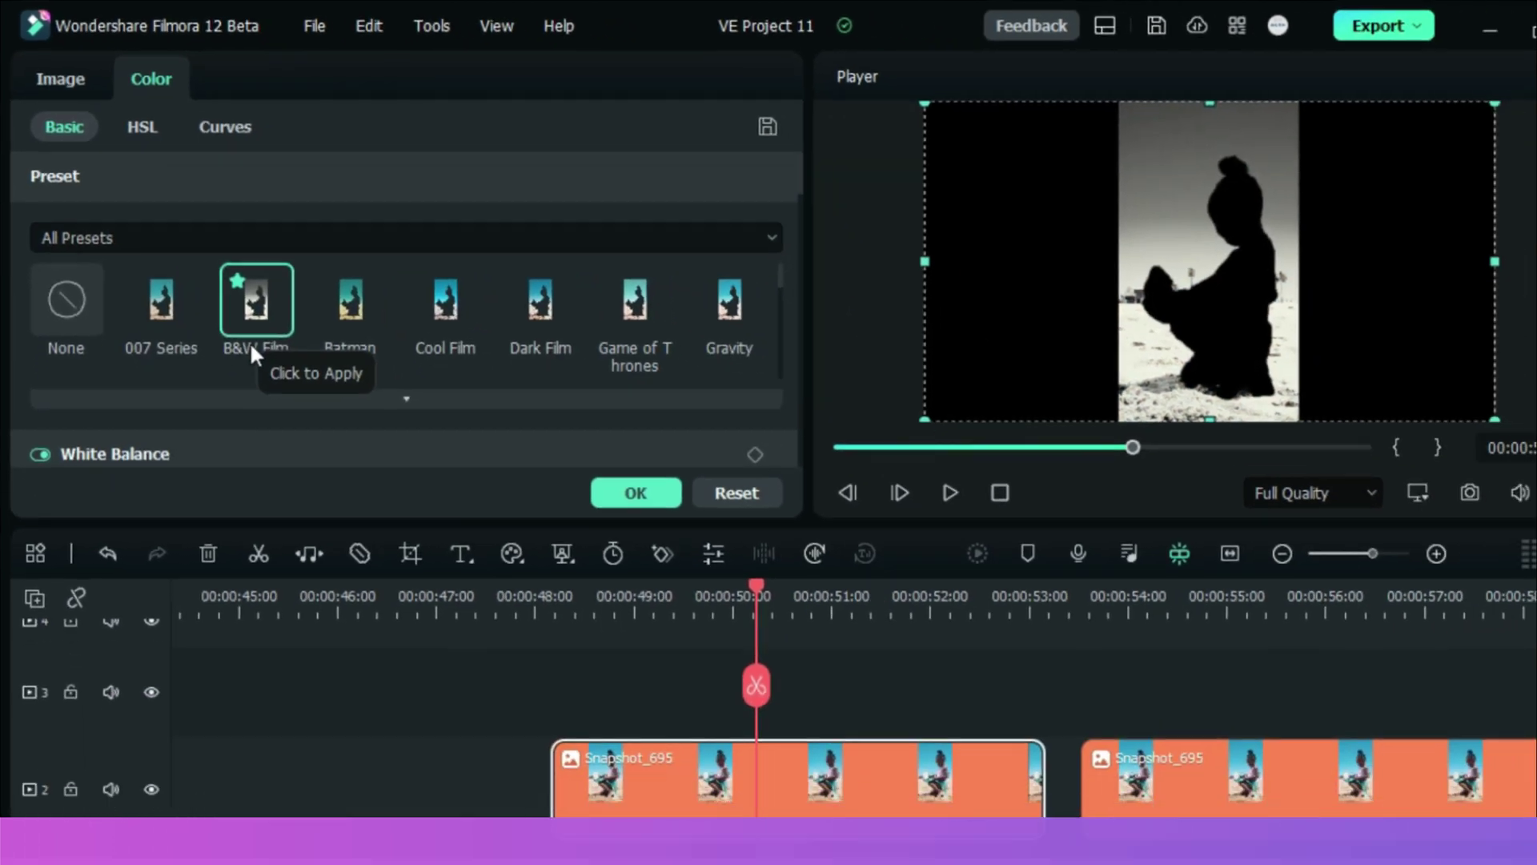
click(336, 309)
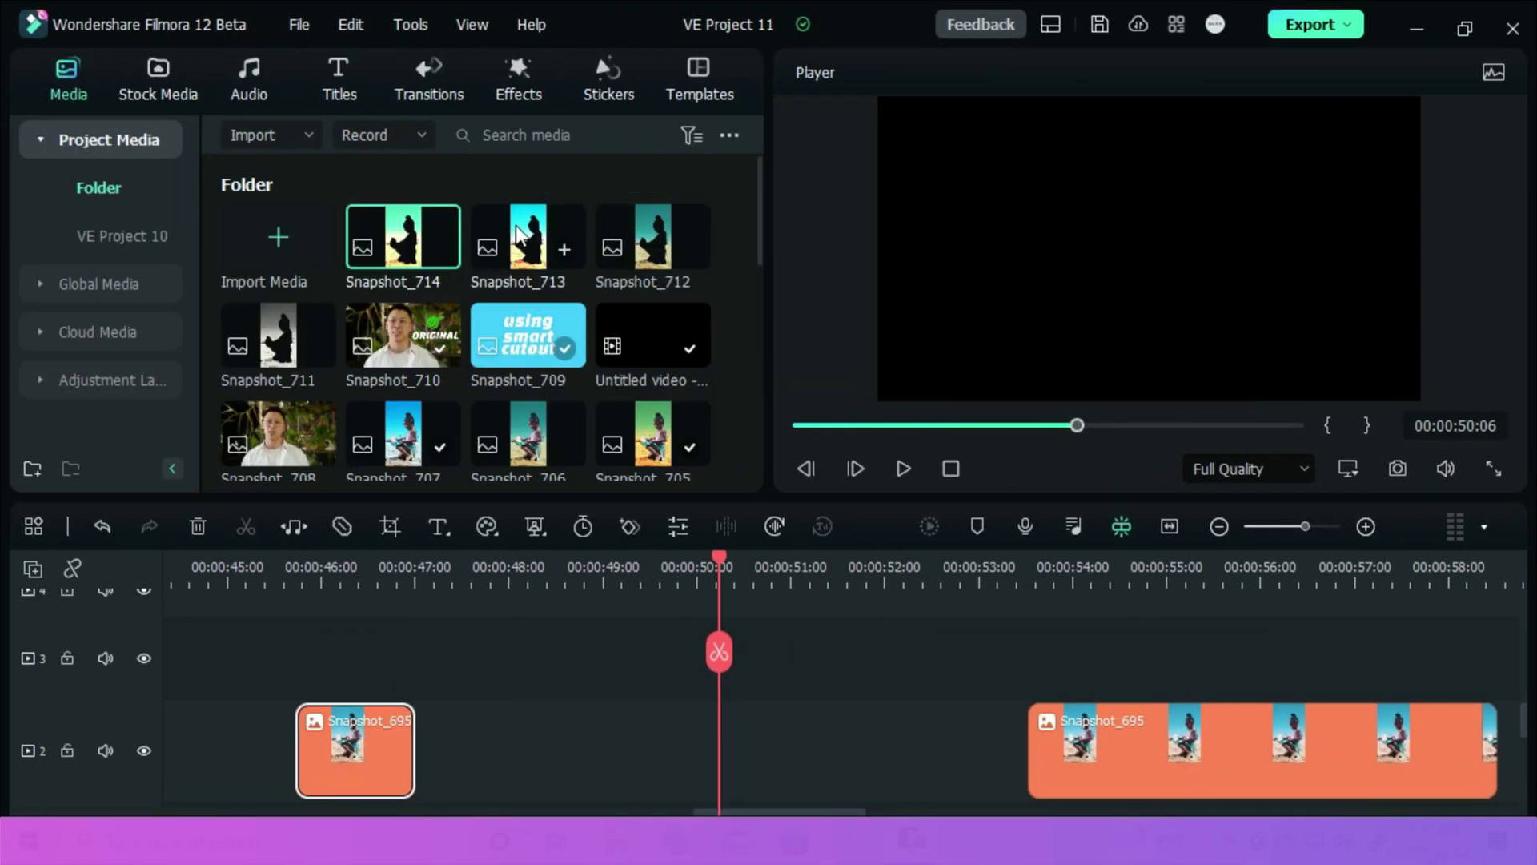
- Place Snapshot_711, Snapshot_713 and Snapshot_714 after Snapshot_695 on track 2
drag(284, 352, 448, 749)
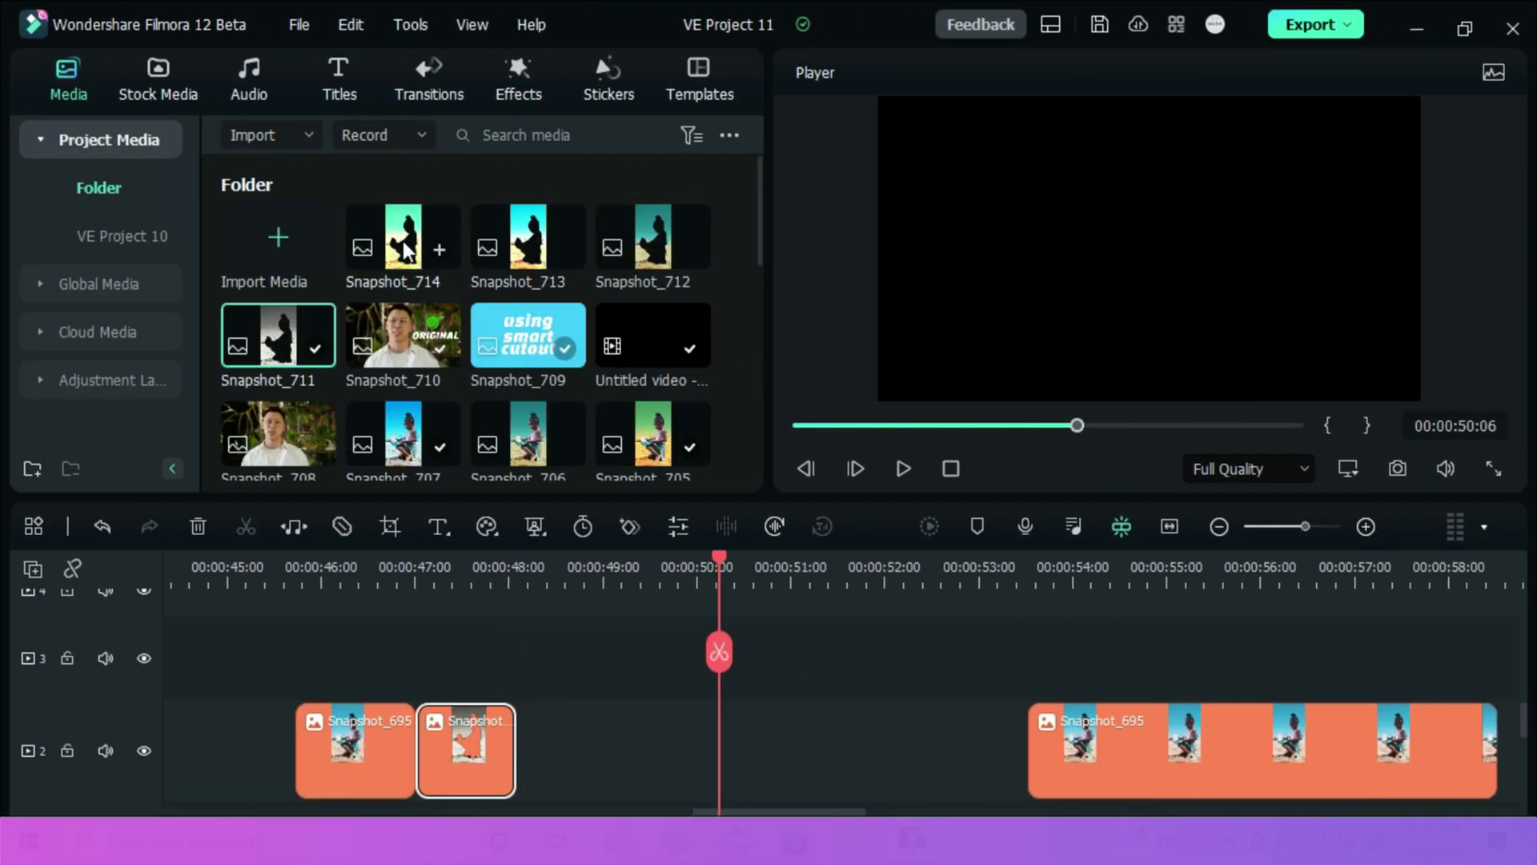
drag(545, 237, 560, 749)
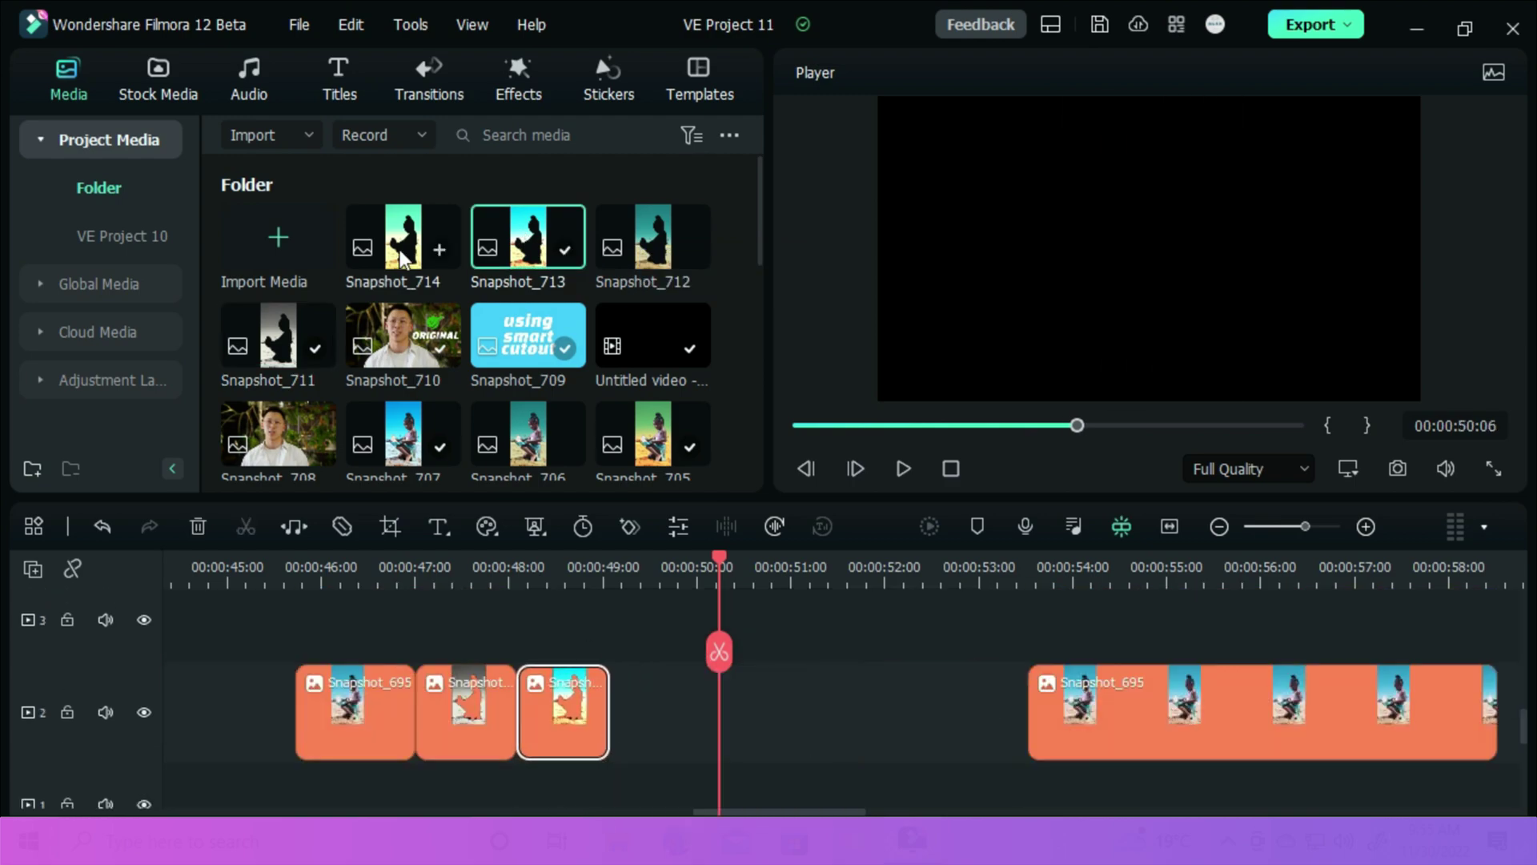
mouse_move(403, 240)
mouse_down()
mouse_move(1021, 668)
mouse_move(689, 668)
mouse_up()
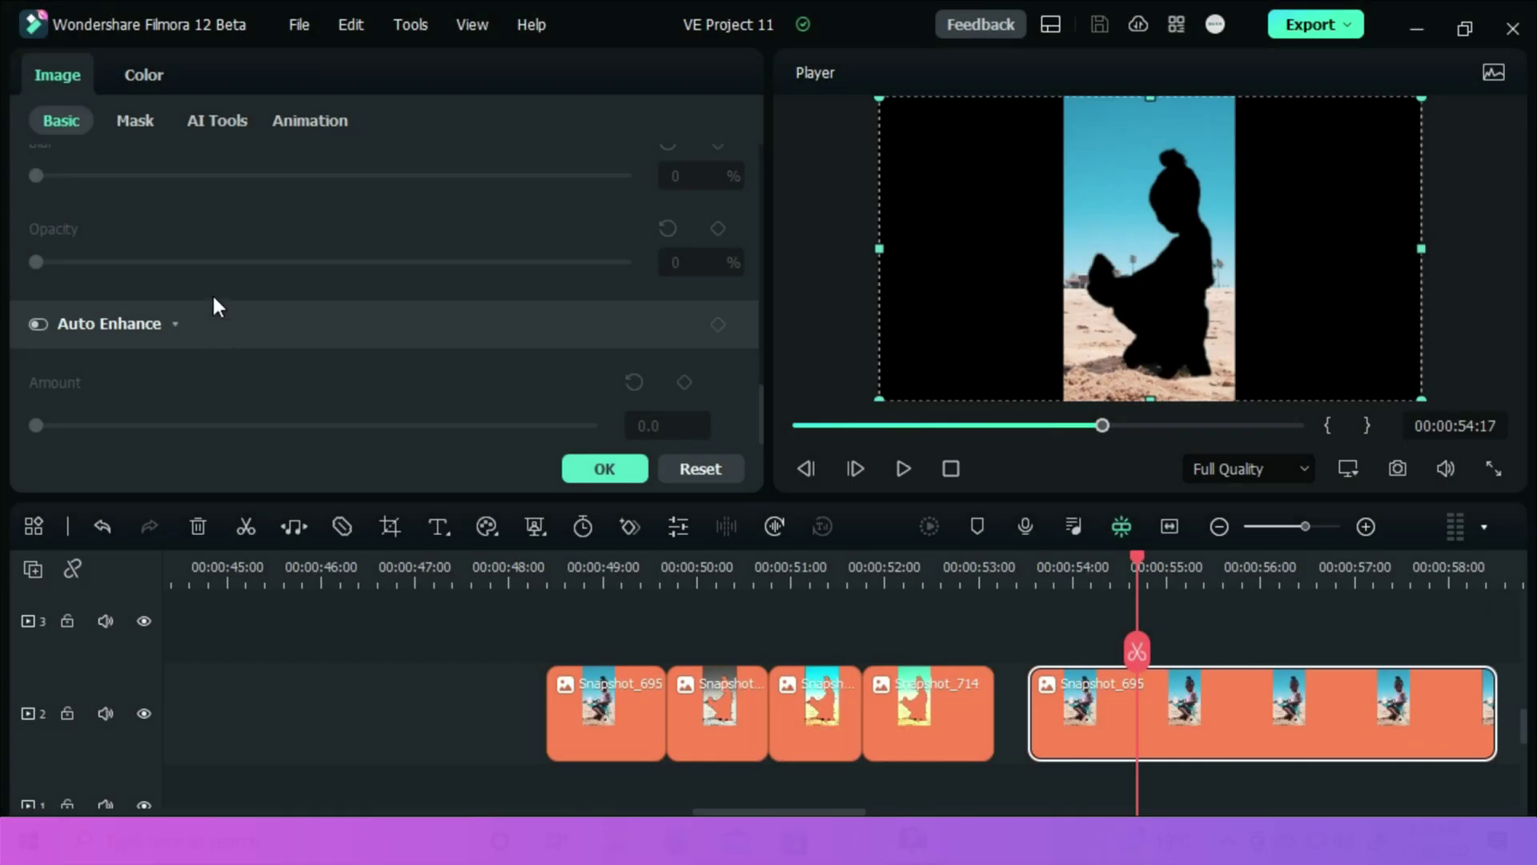
- Create and save an inverted, background-only Smart Cutout of Snapshot_695
click(215, 128)
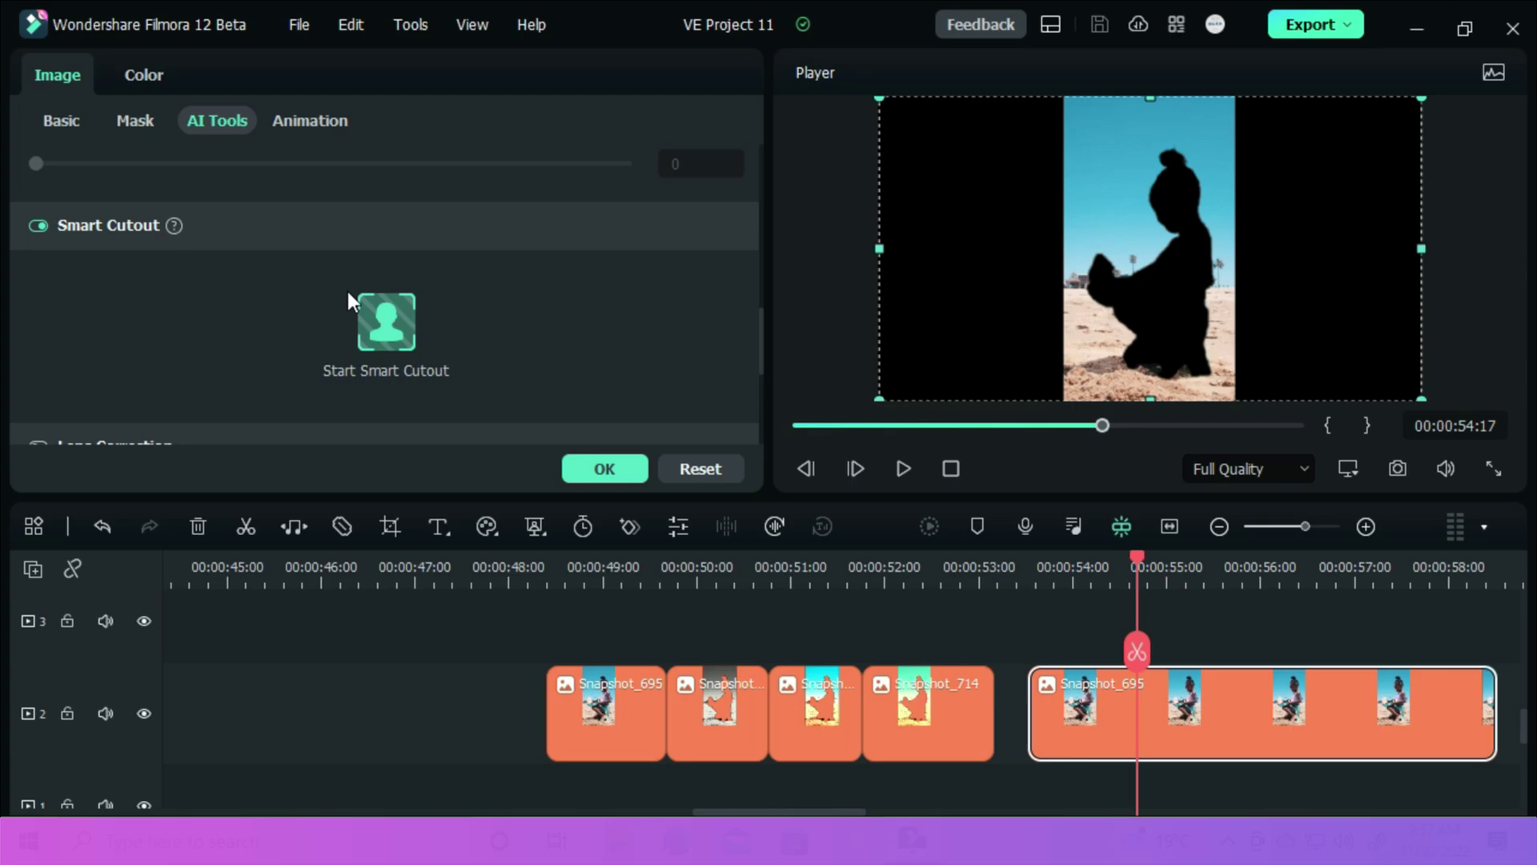
click(385, 322)
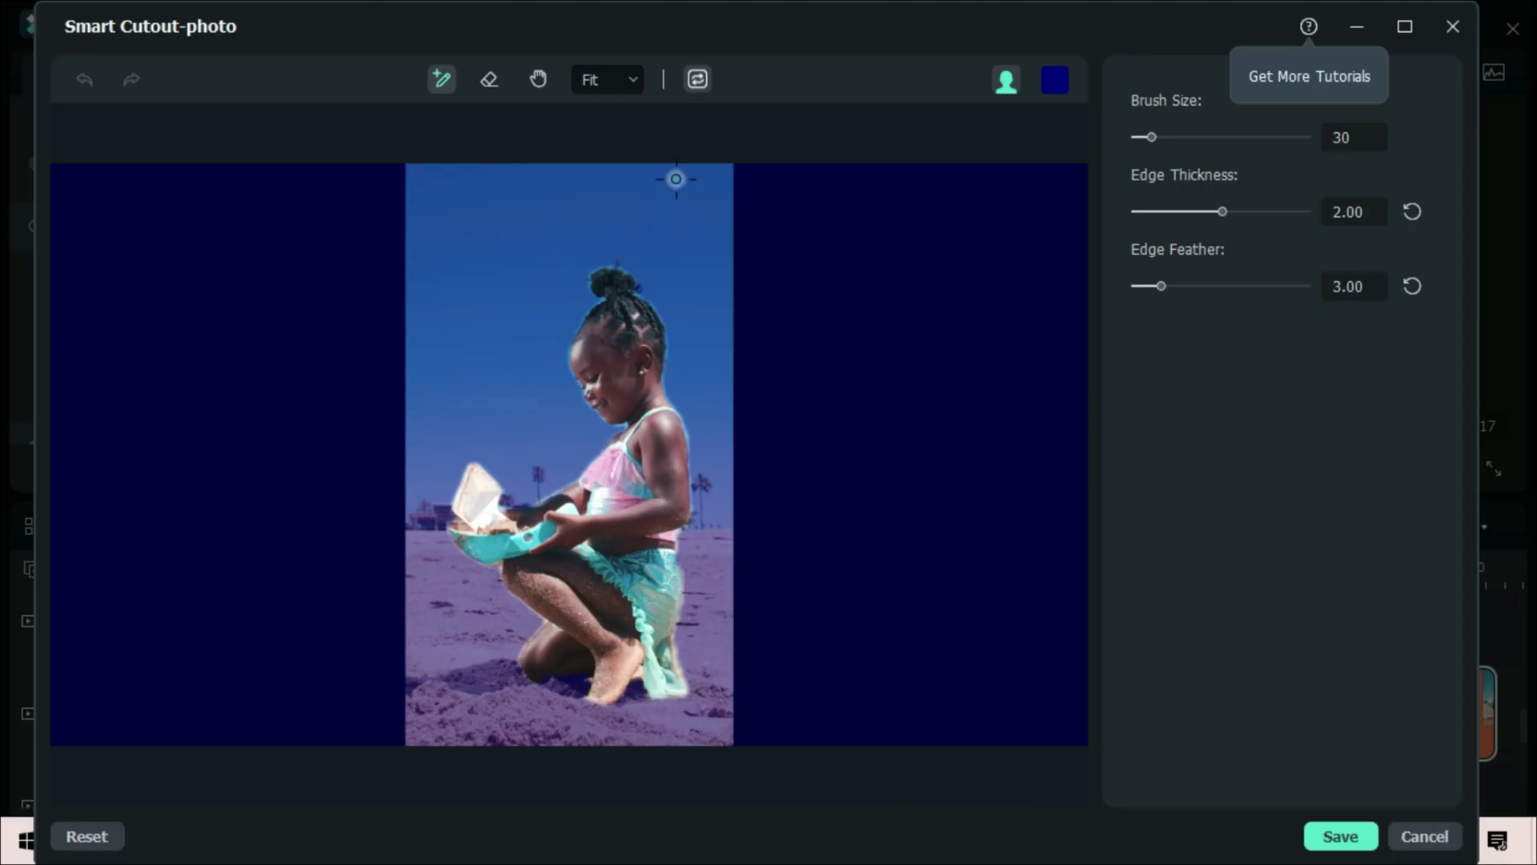
click(702, 77)
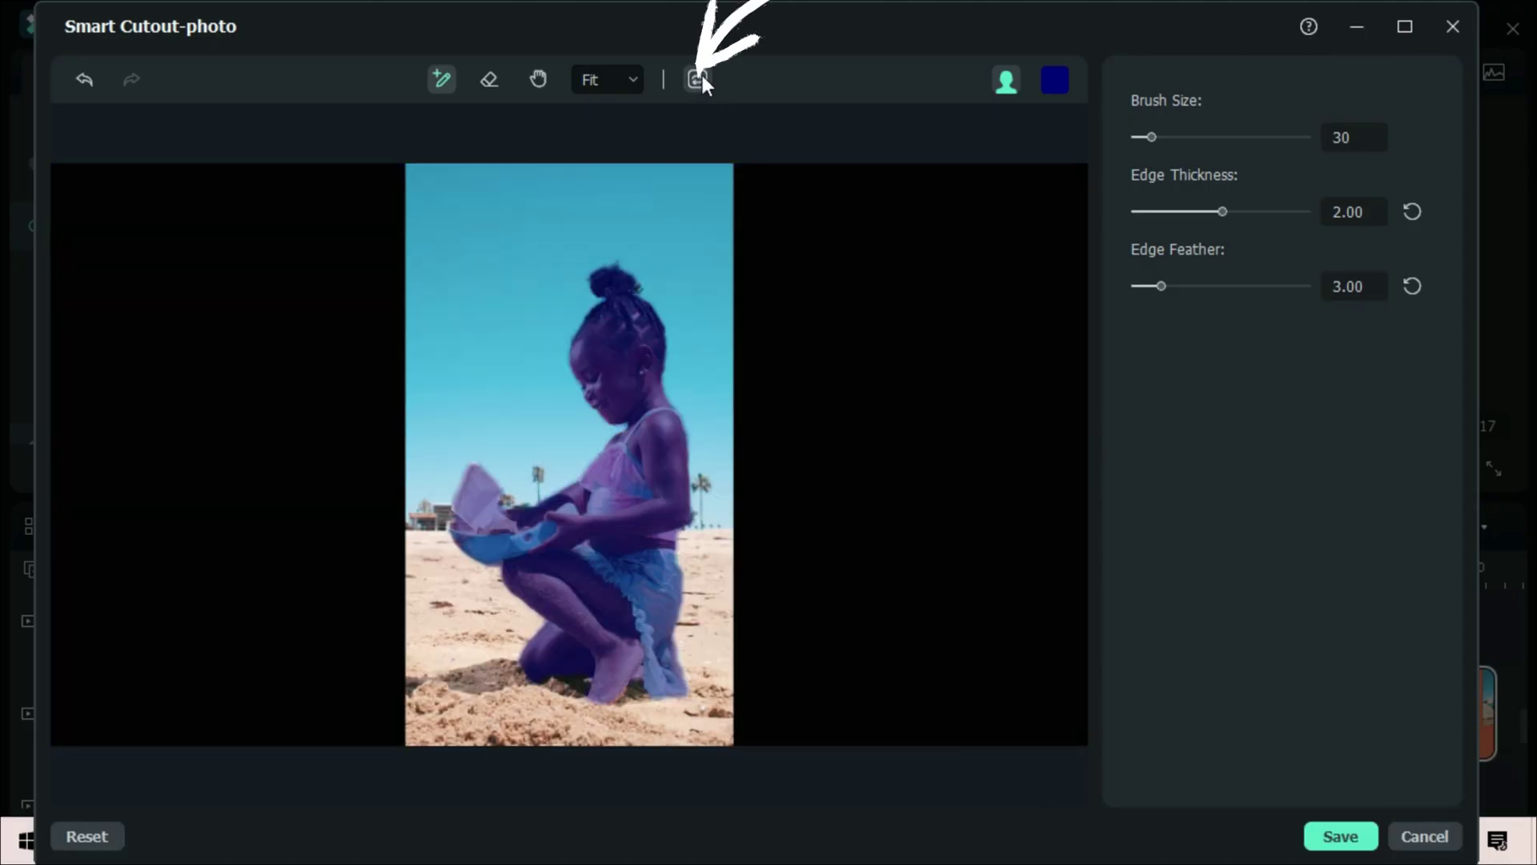
click(1319, 825)
- Move the cutout clip to track 3, extend its start to about 45:19, and preview from the start
drag(1372, 728, 860, 610)
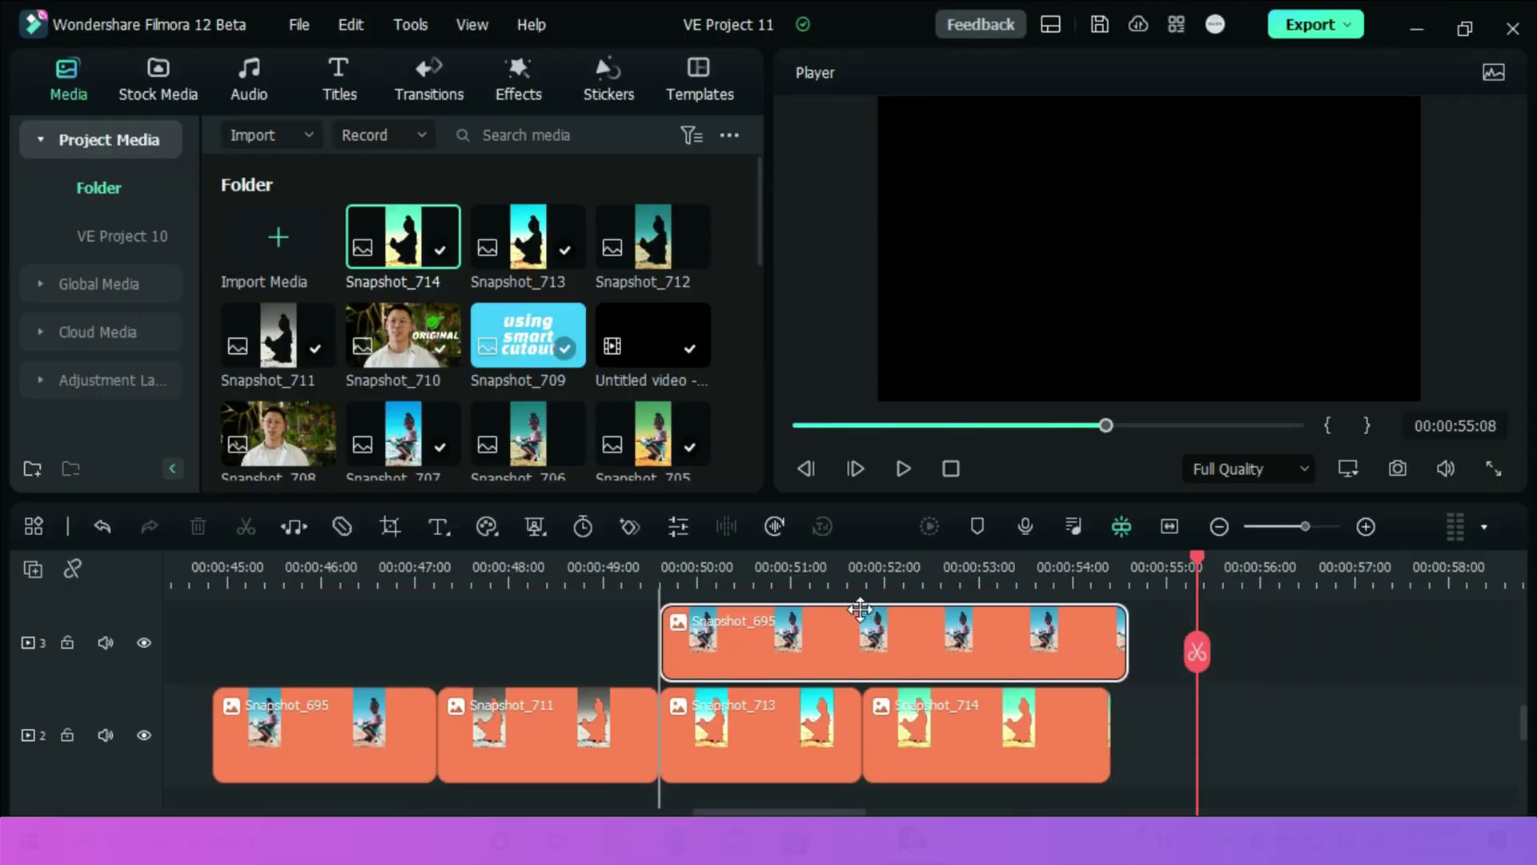
drag(664, 645, 216, 665)
click(277, 579)
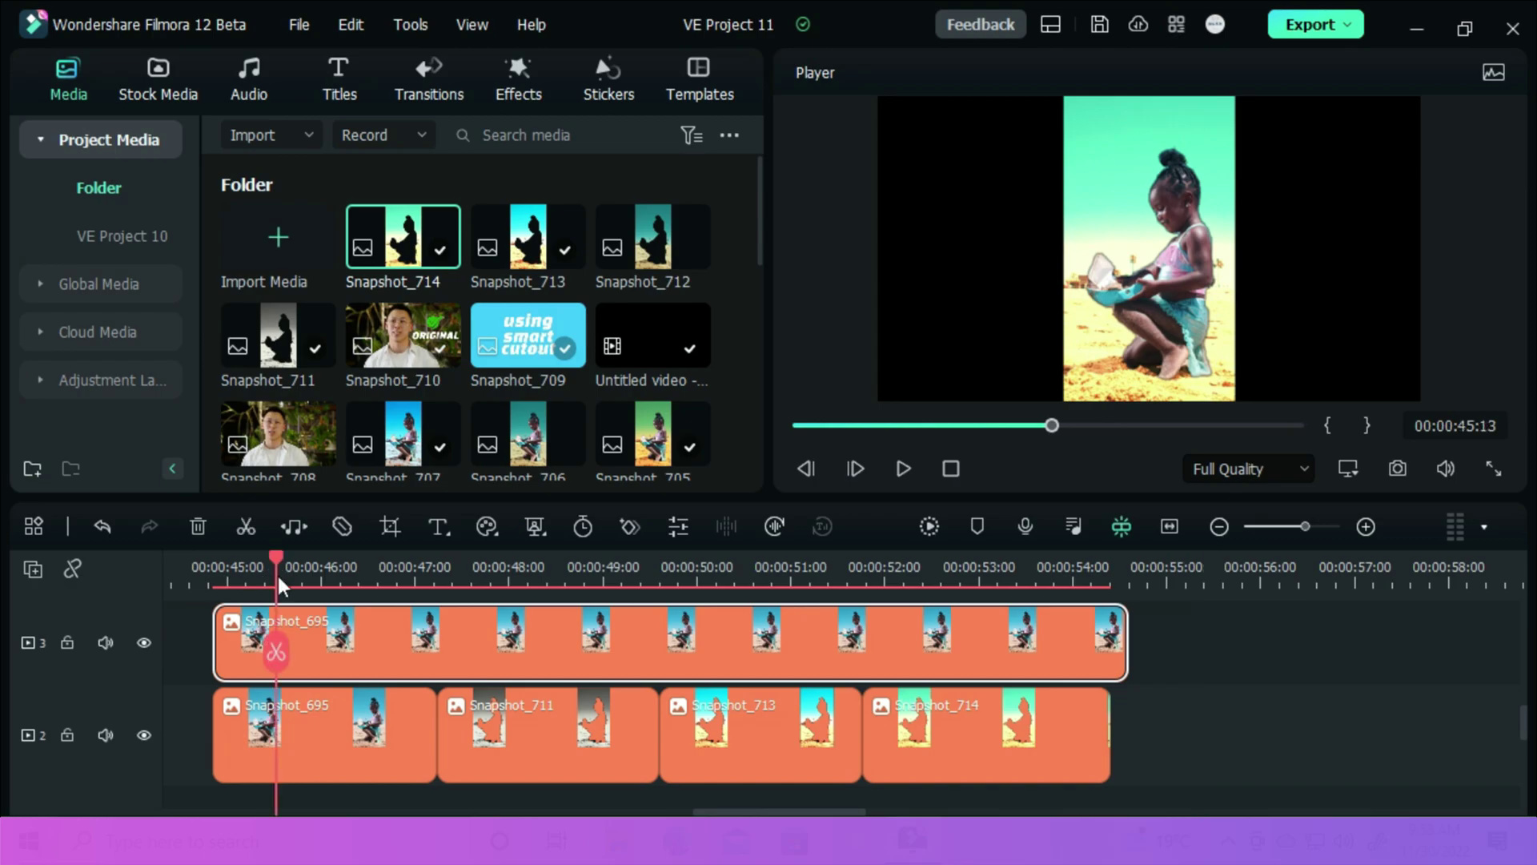
click(975, 527)
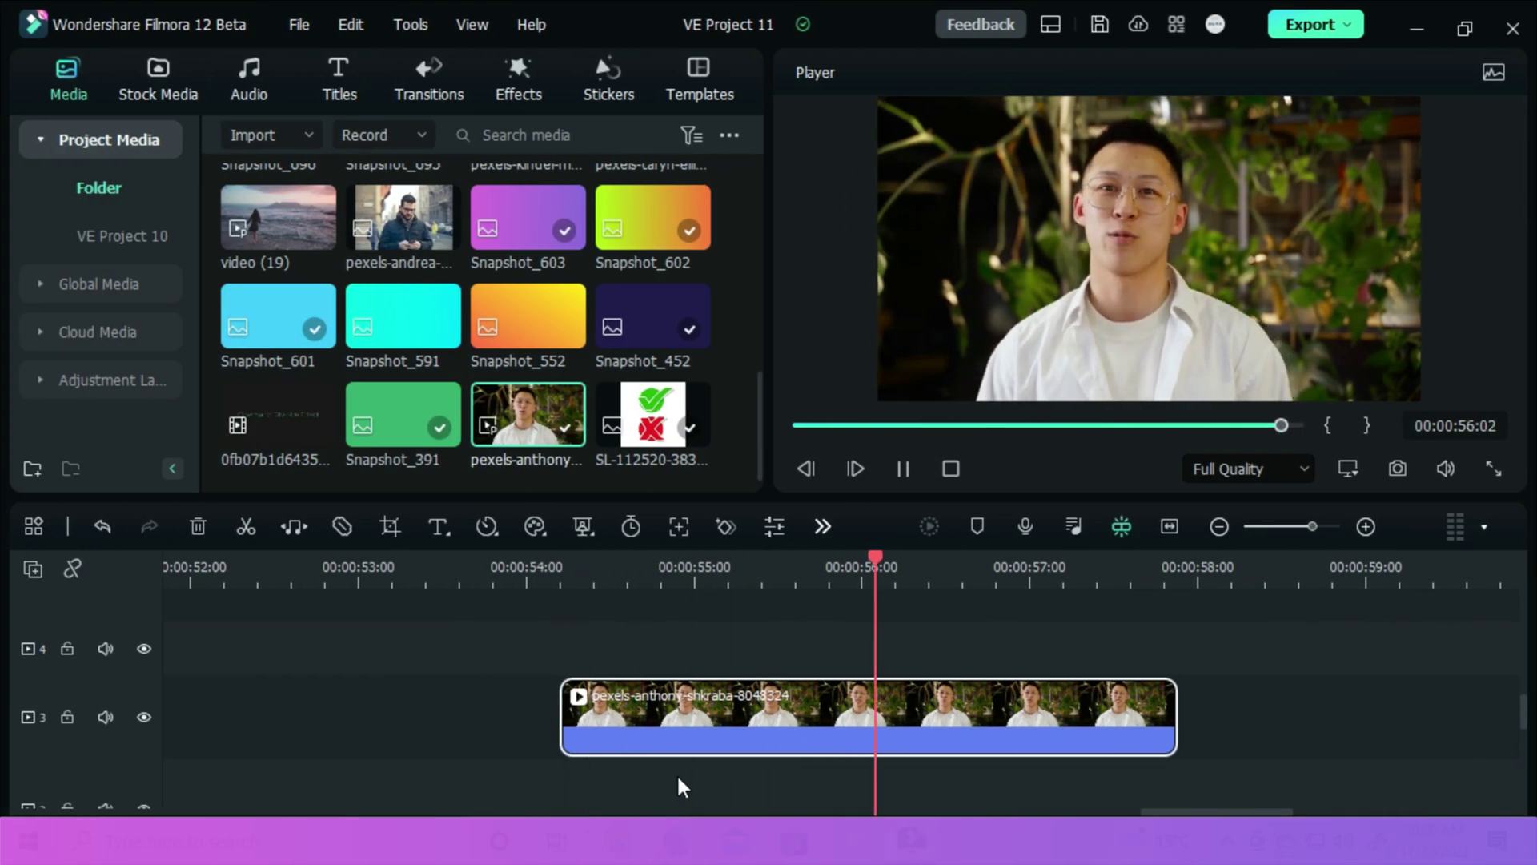
- Stop playback and enable Smart Cutout on the pexels-anthony presenter clip, entering its cutout editor
key(space)
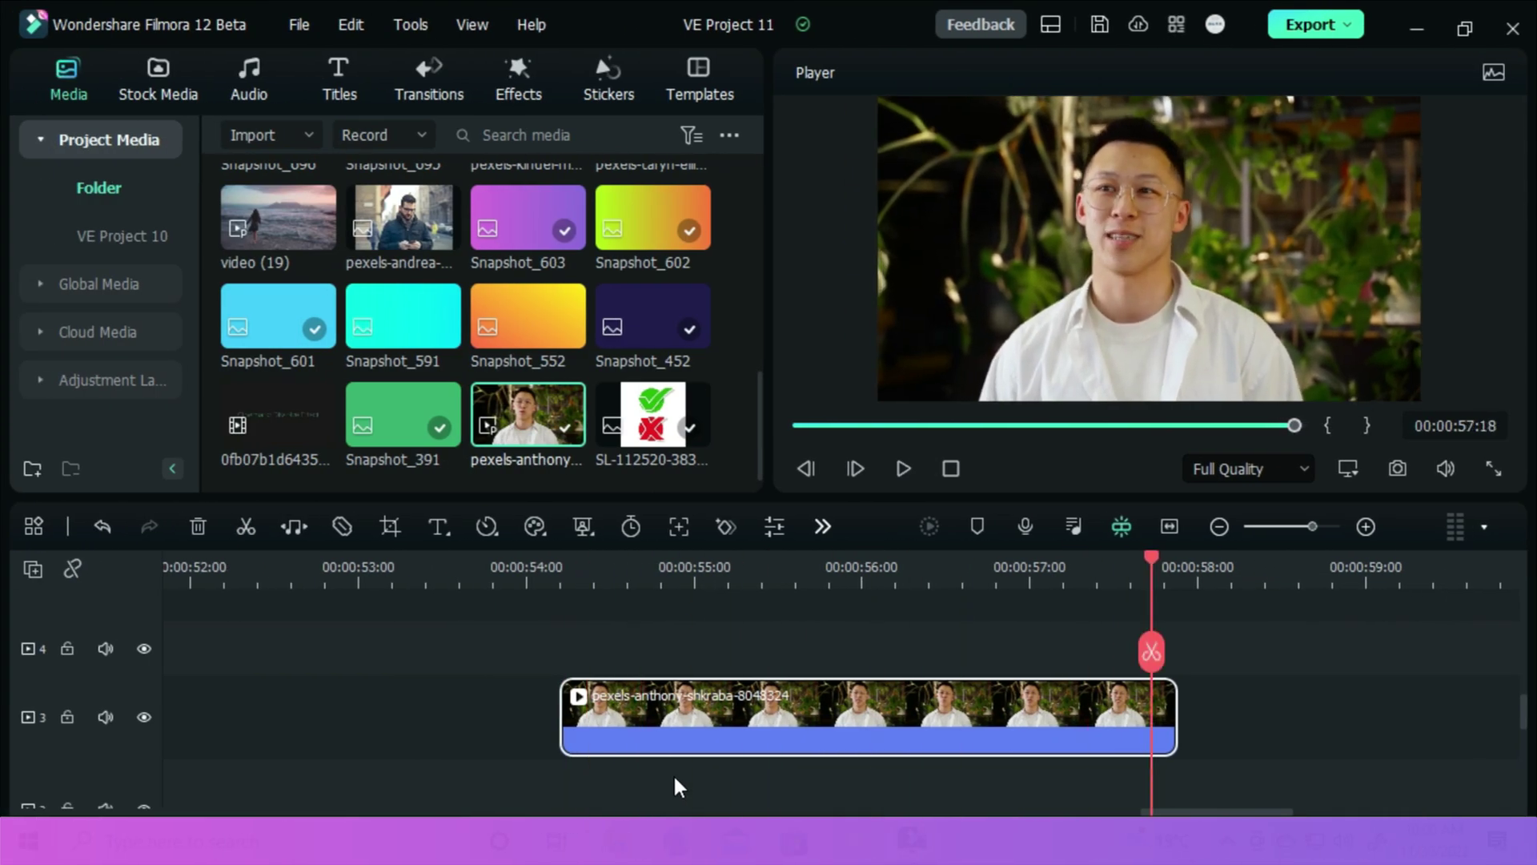
double_click(727, 715)
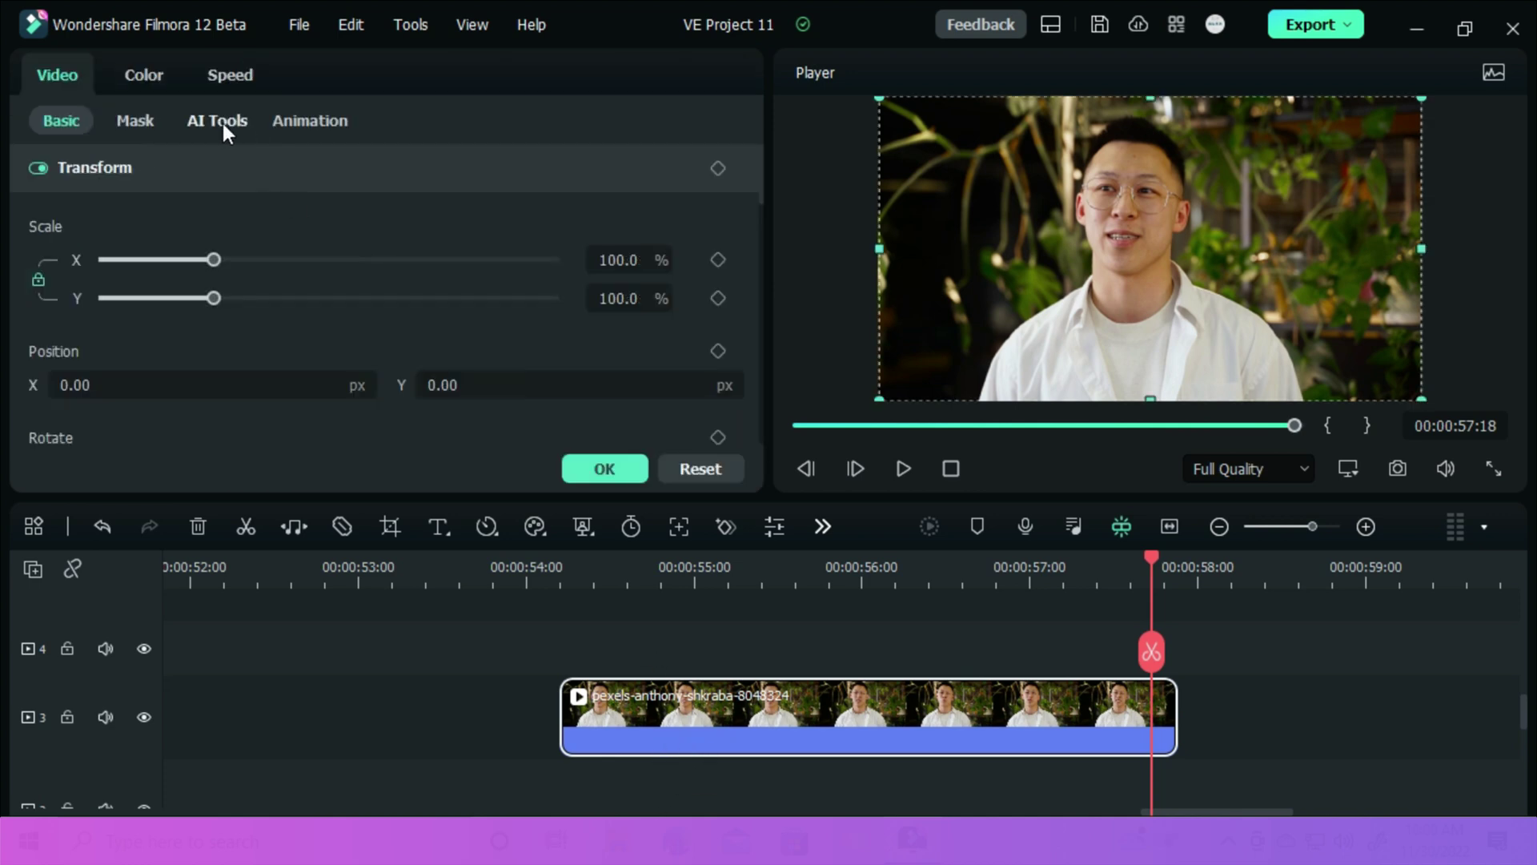
click(223, 120)
scroll(147, 272, down, 5)
scroll(148, 272, down, 2)
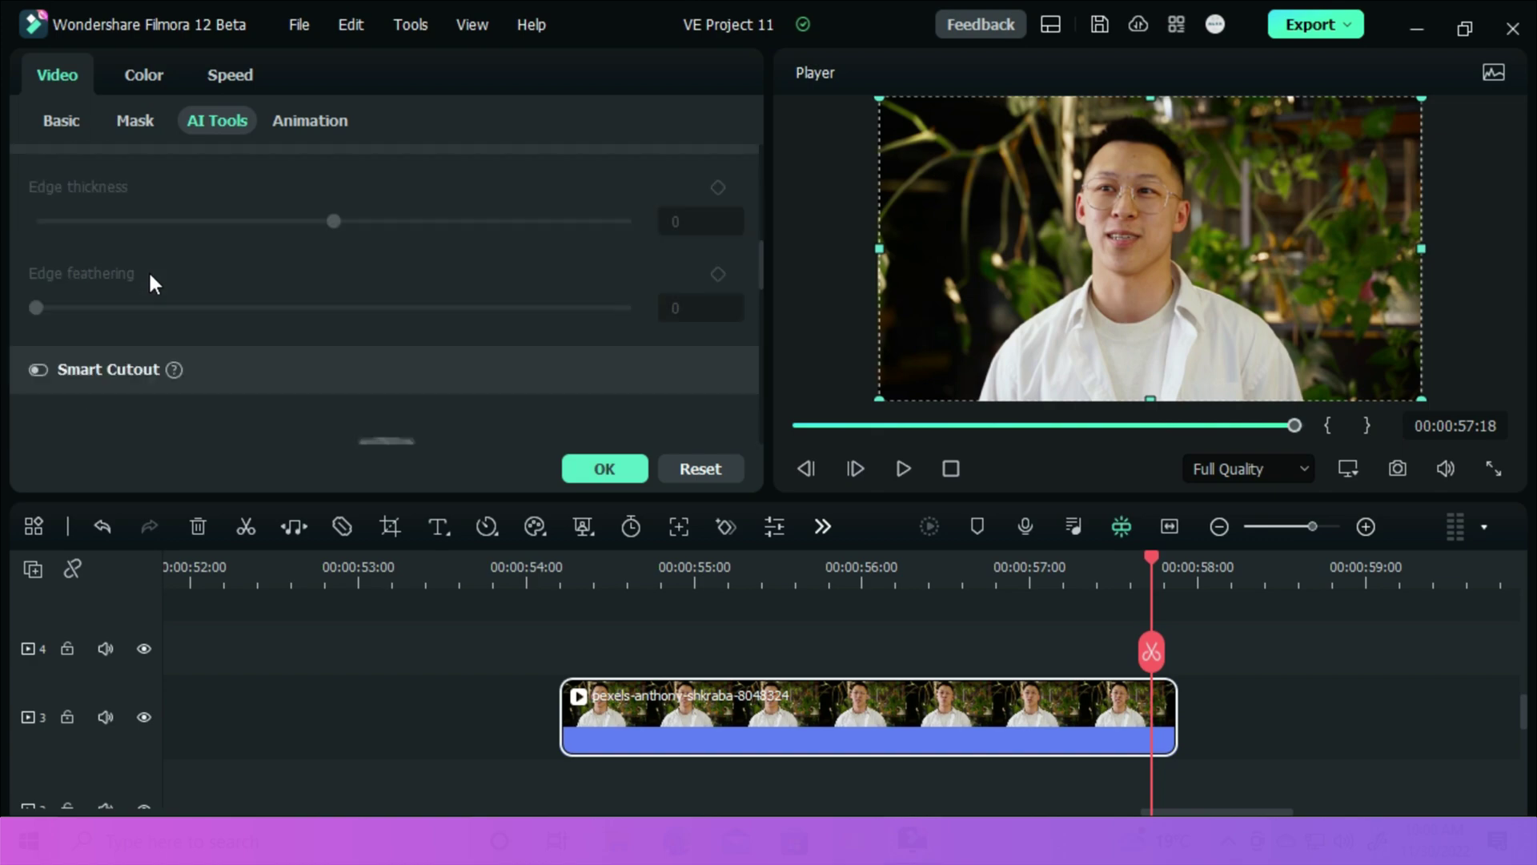
scroll(147, 270, down, 2)
click(58, 224)
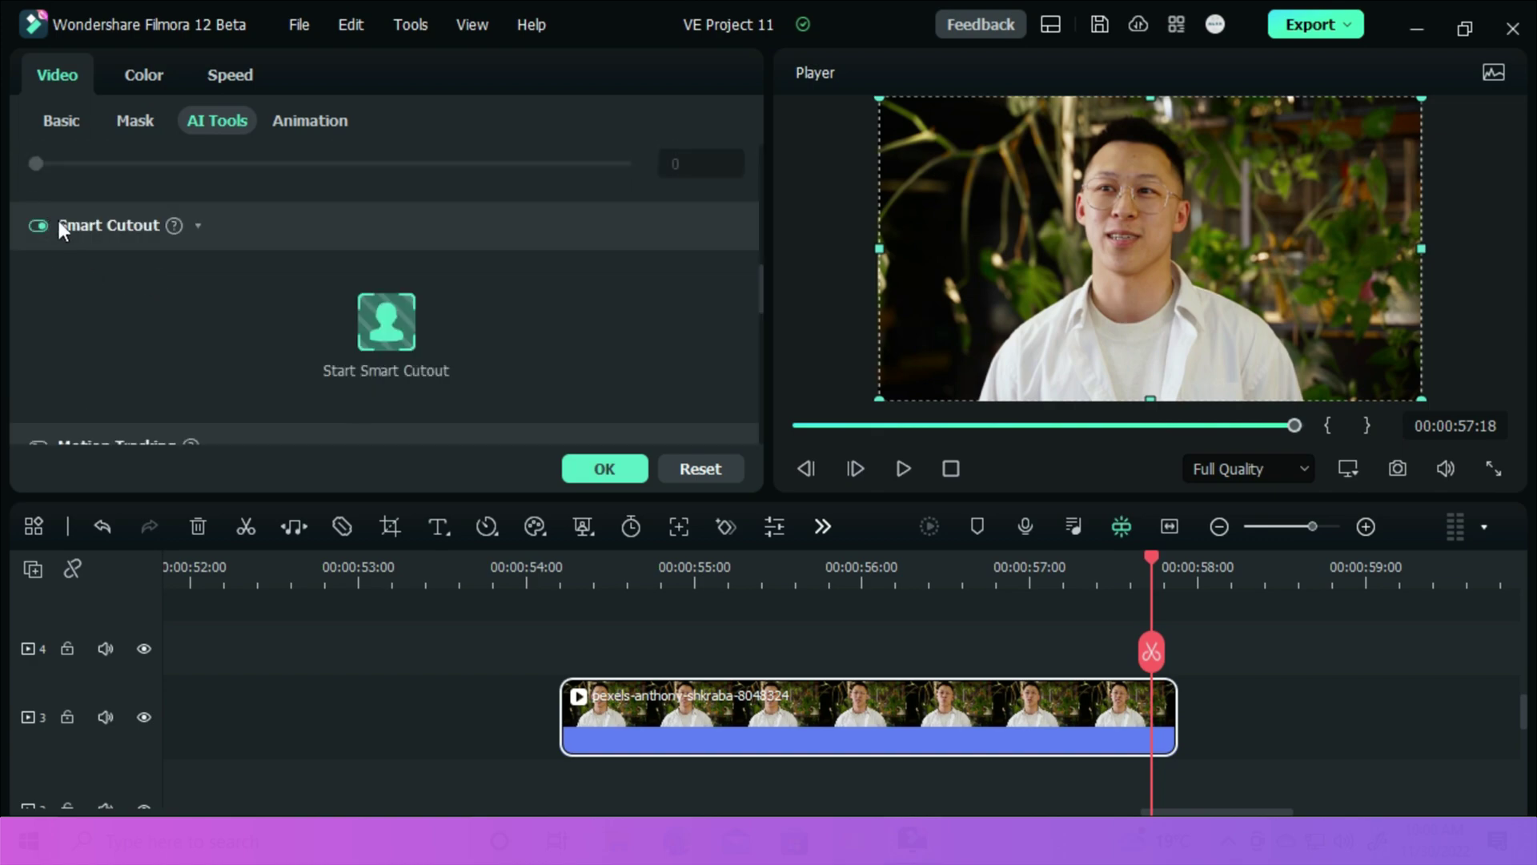
click(393, 324)
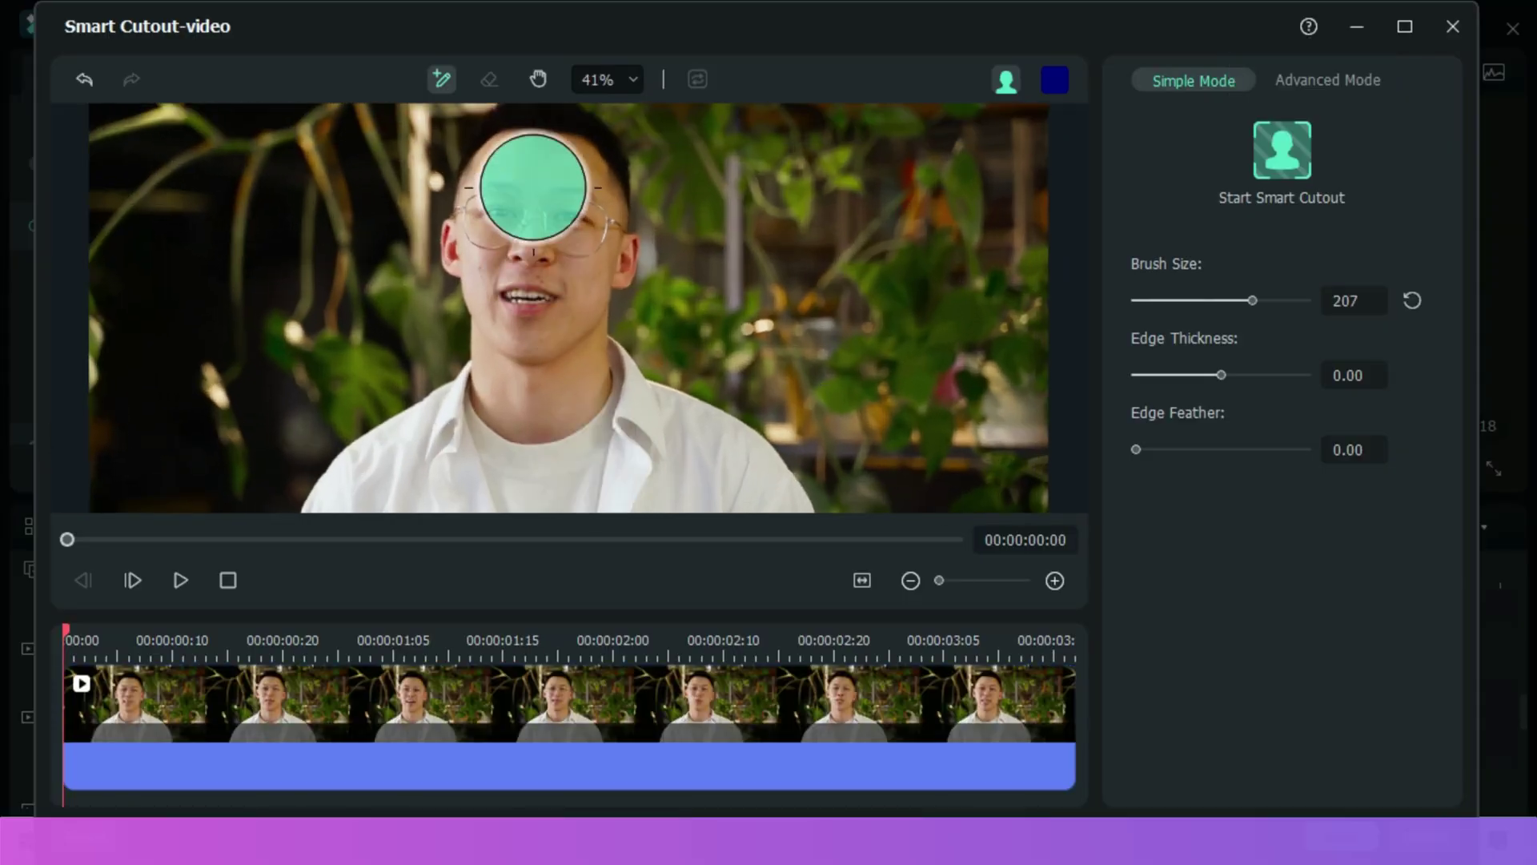
- Brush the presenter into the mask, add his ears with a smaller brush, and set thickness 2.00, feather 2.50
mouse_move(533, 187)
mouse_down()
mouse_move(539, 340)
mouse_move(512, 451)
mouse_move(560, 397)
mouse_move(548, 232)
mouse_up()
scroll(560, 192, up, 4)
scroll(572, 168, up, 3)
drag(1252, 301, 1137, 301)
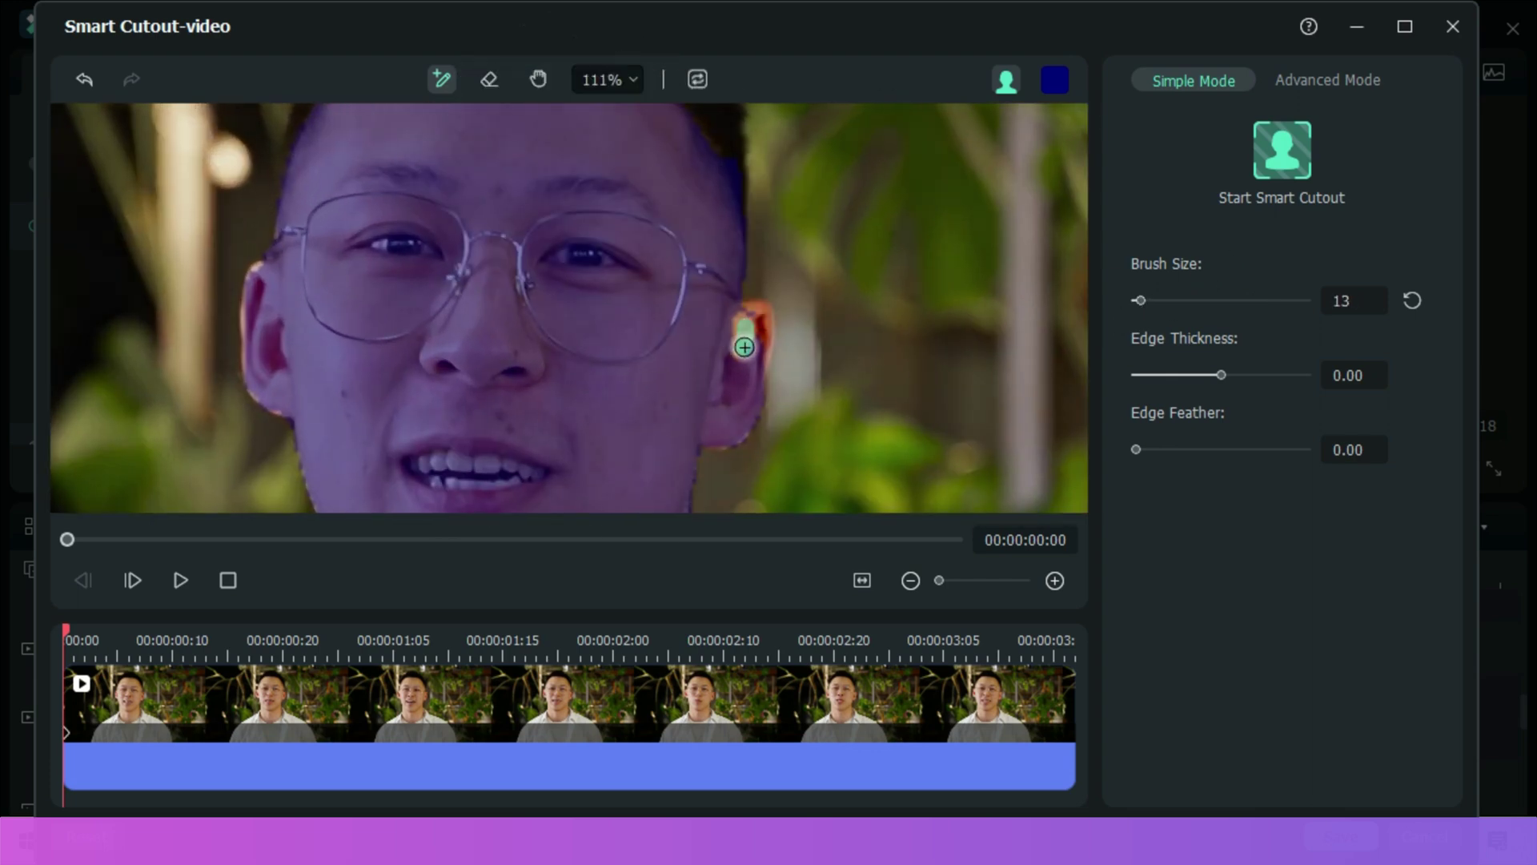
drag(741, 364, 746, 333)
mouse_move(276, 300)
mouse_down()
mouse_move(240, 336)
mouse_move(256, 412)
mouse_move(830, 165)
mouse_move(641, 152)
mouse_move(648, 171)
mouse_up()
scroll(376, 367, down, 2)
scroll(353, 160, up, 5)
scroll(494, 271, down, 2)
scroll(495, 271, down, 2)
scroll(494, 271, down, 2)
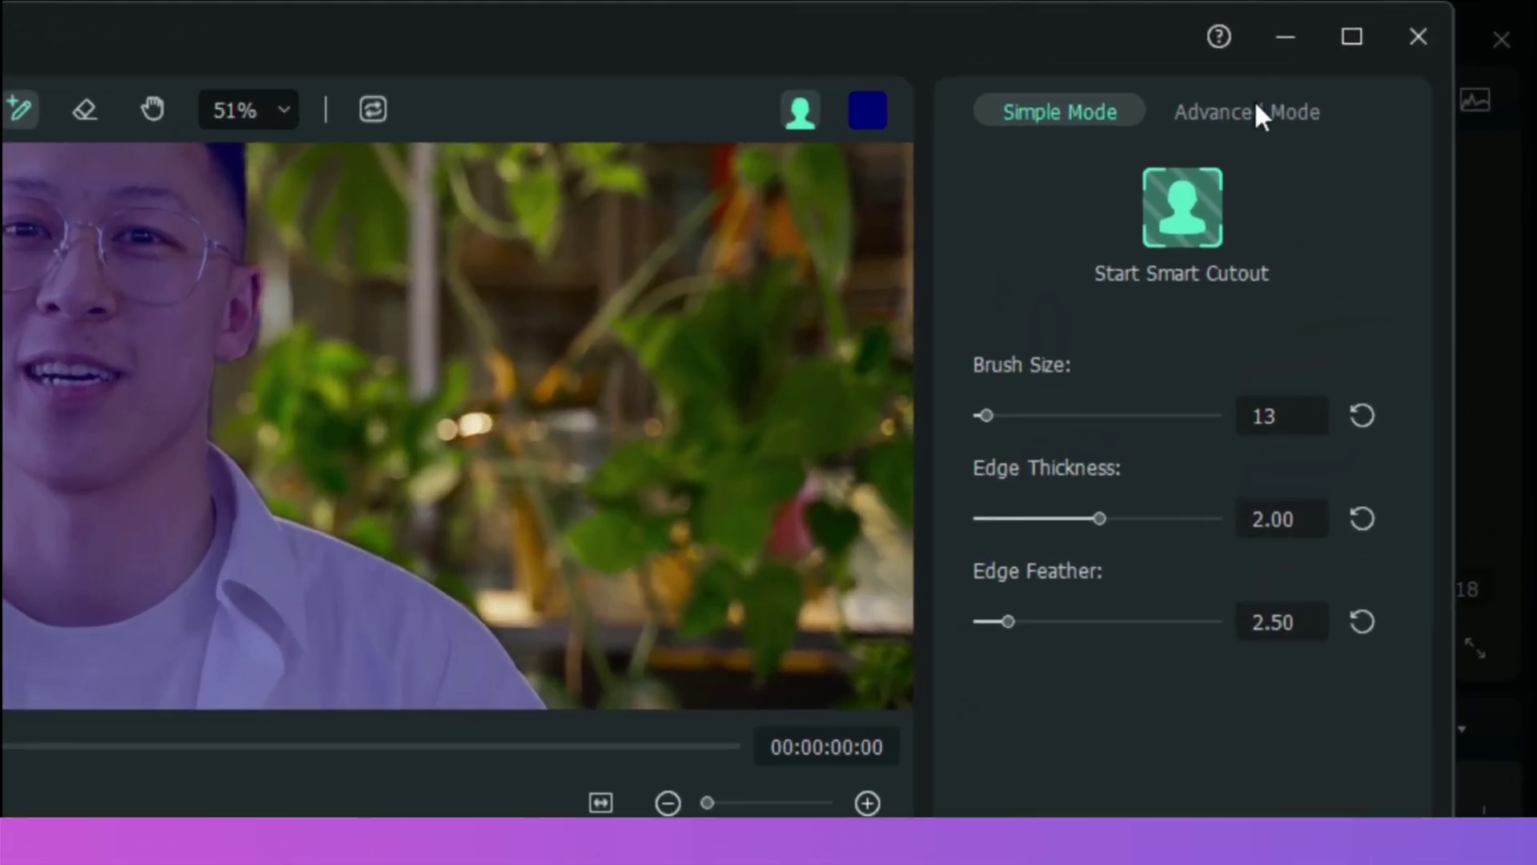
- Track the presenter mask forward and backward in Advanced Mode, then save the cutout
click(1255, 112)
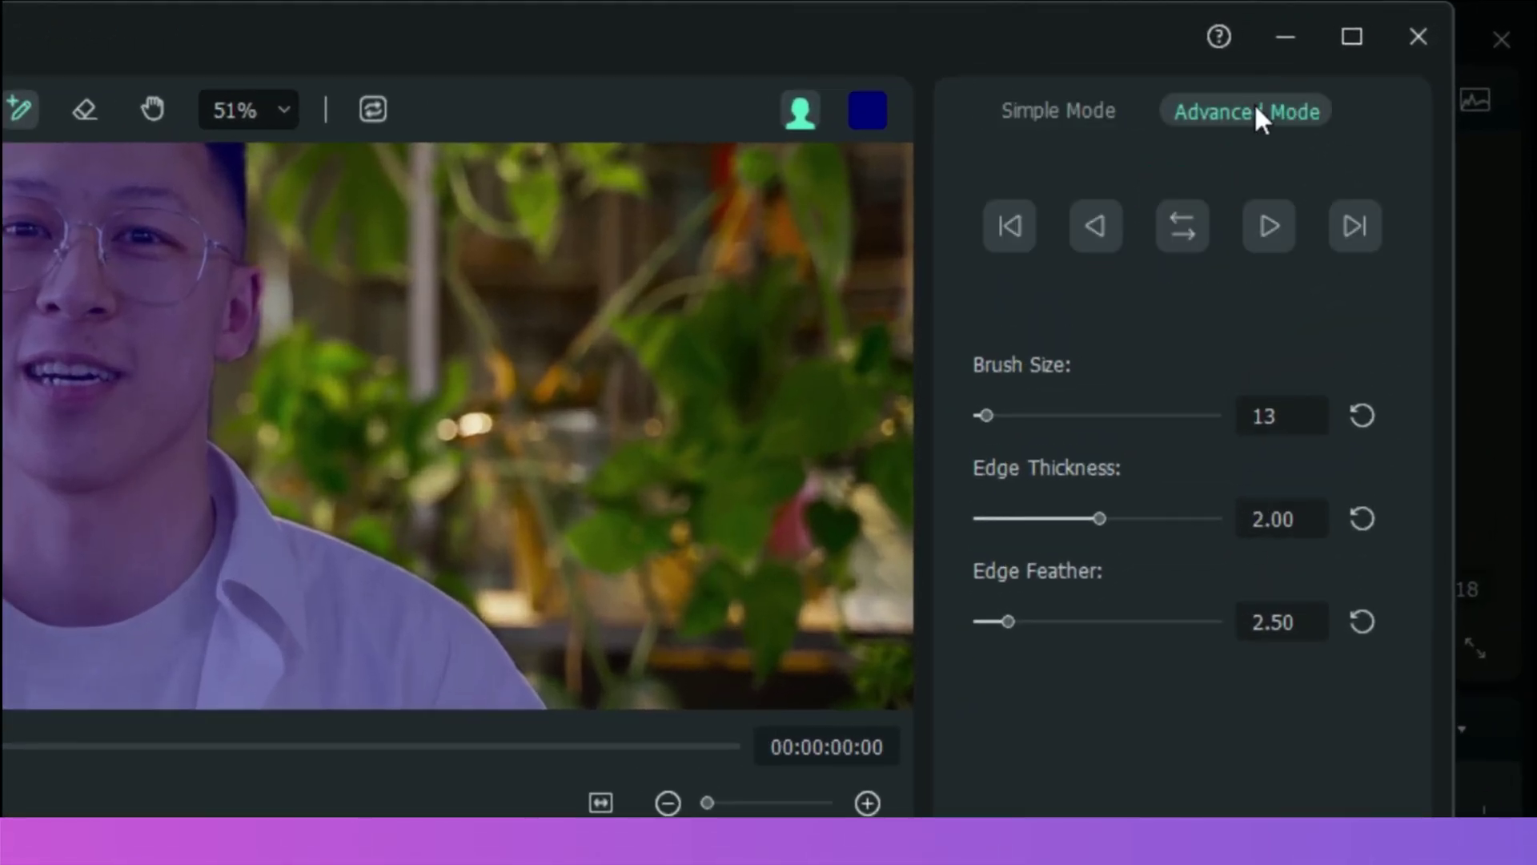
click(1193, 227)
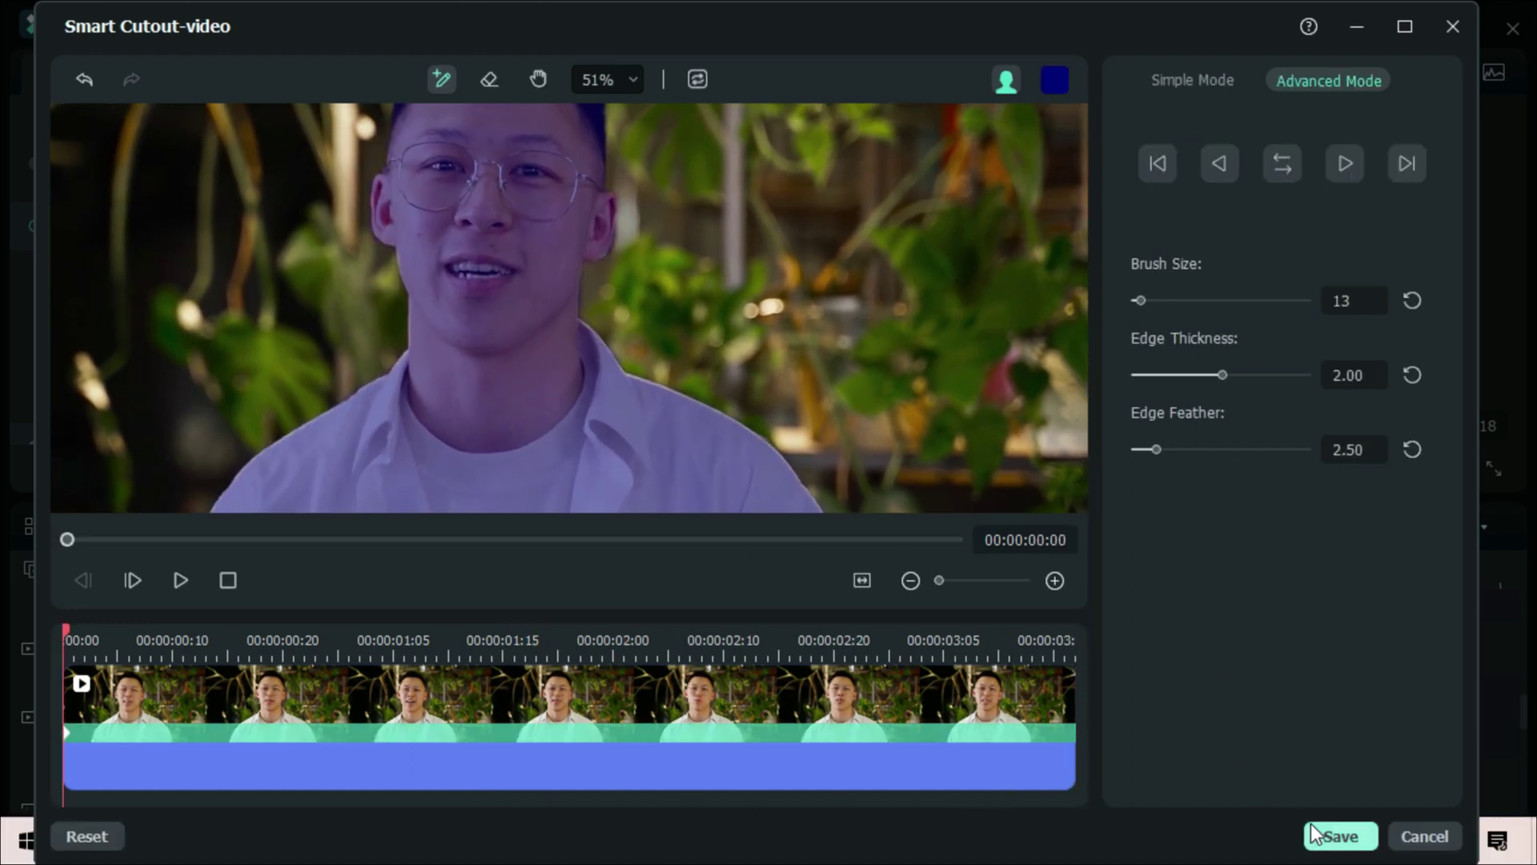
click(1316, 835)
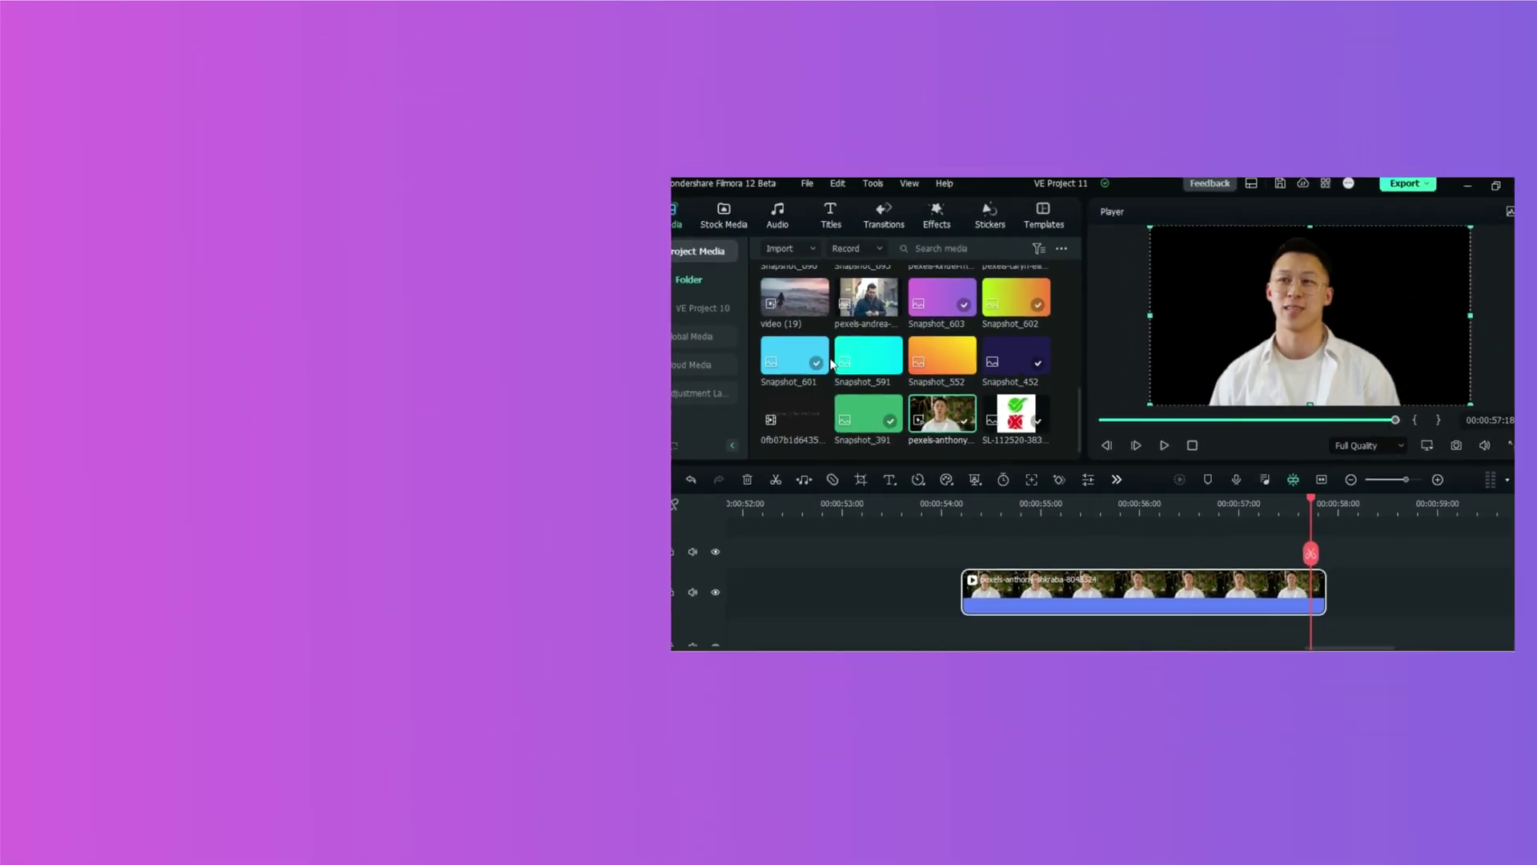
- Drag the purple gradient Snapshot_603 onto the track beneath the presenter clip
drag(980, 601, 980, 581)
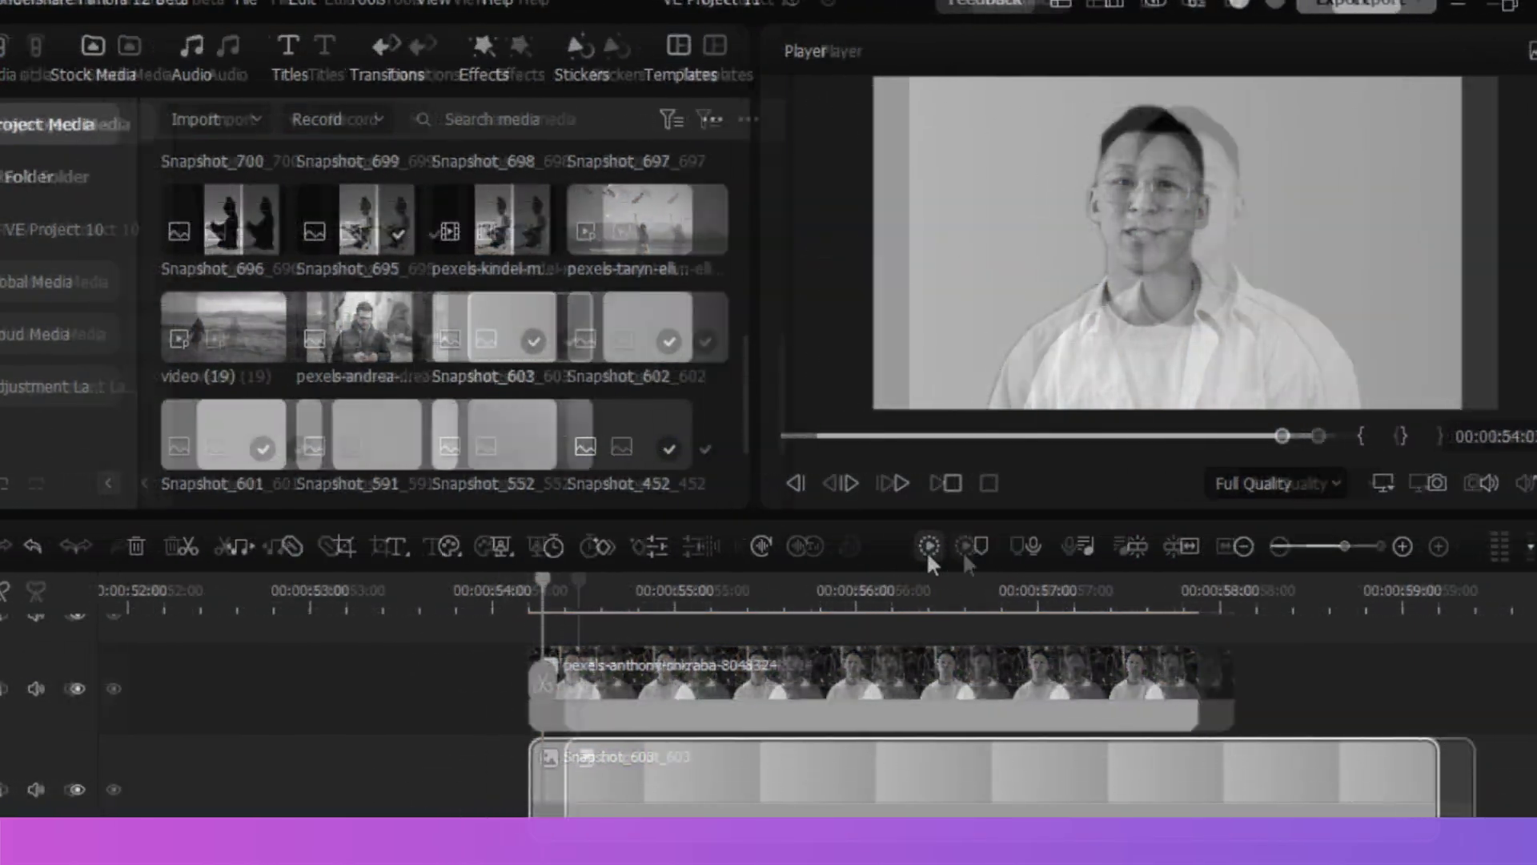
- Render the timeline and watch the cut-out presenter play over the purple gradient, then stop
click(928, 547)
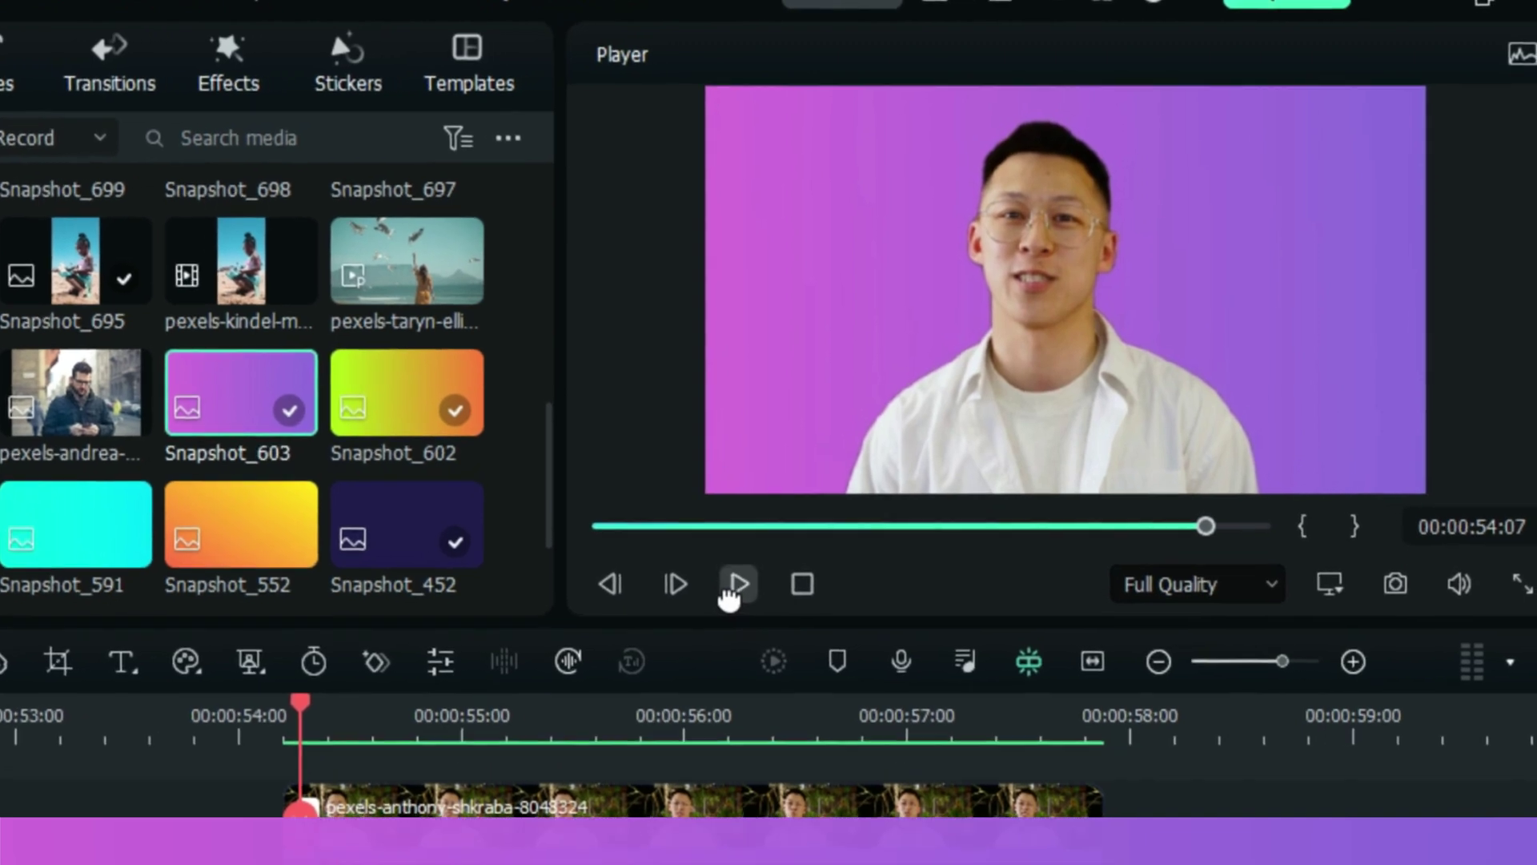
click(730, 592)
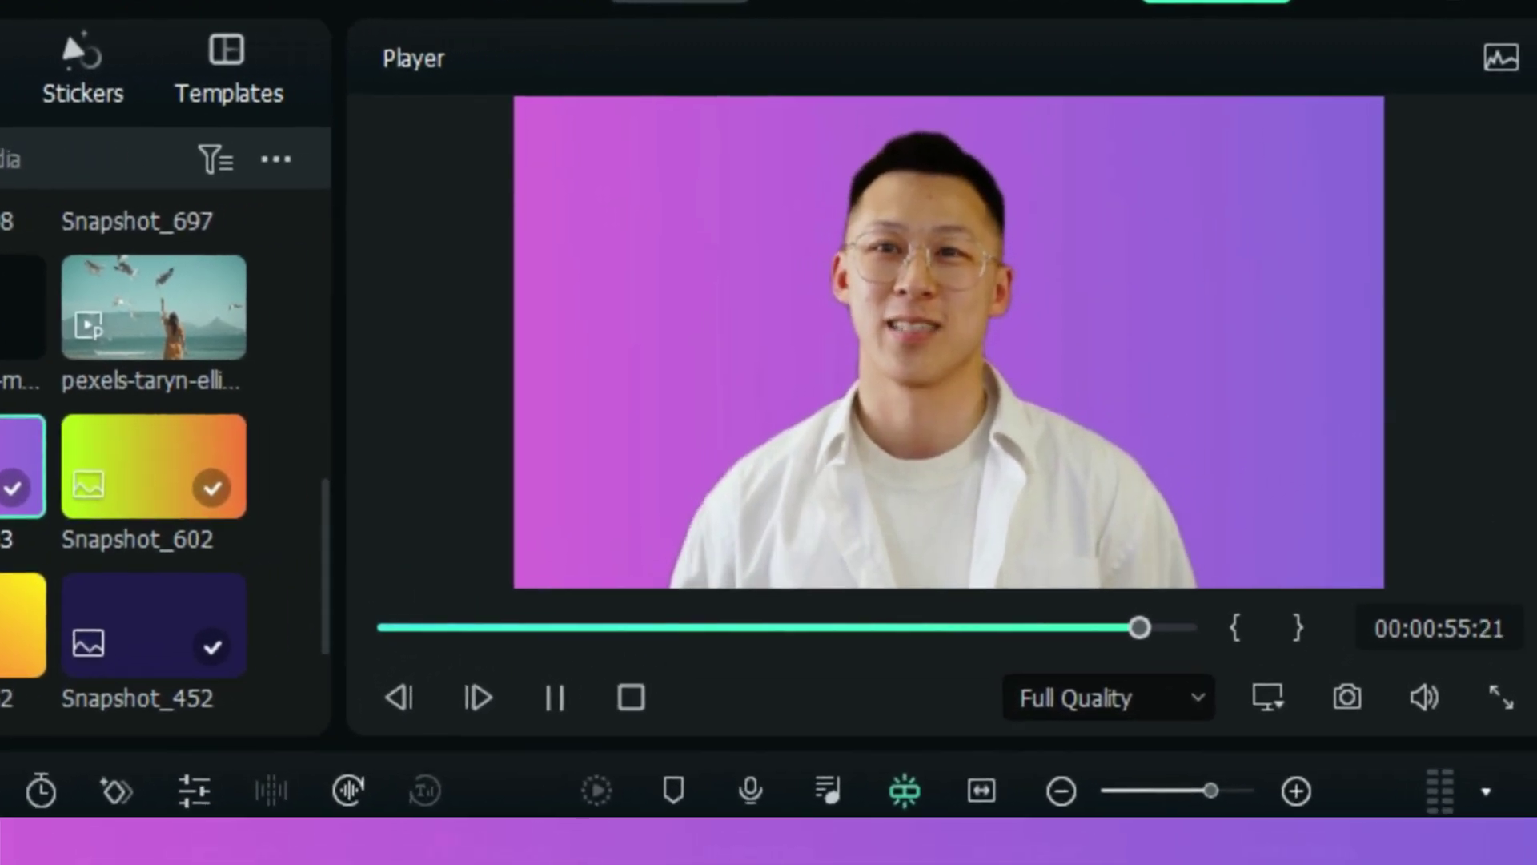
key(space)
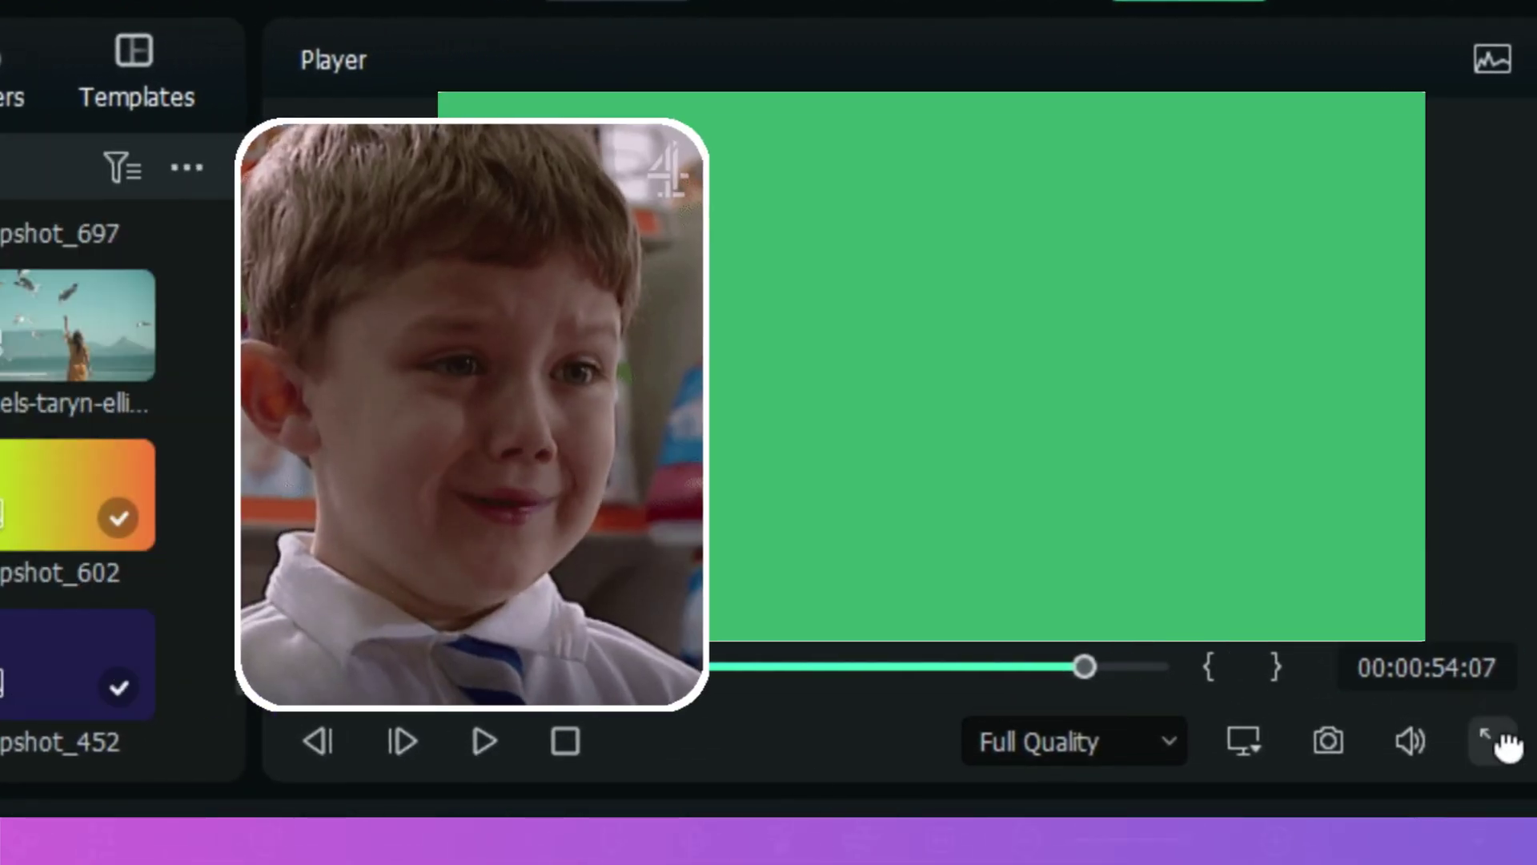